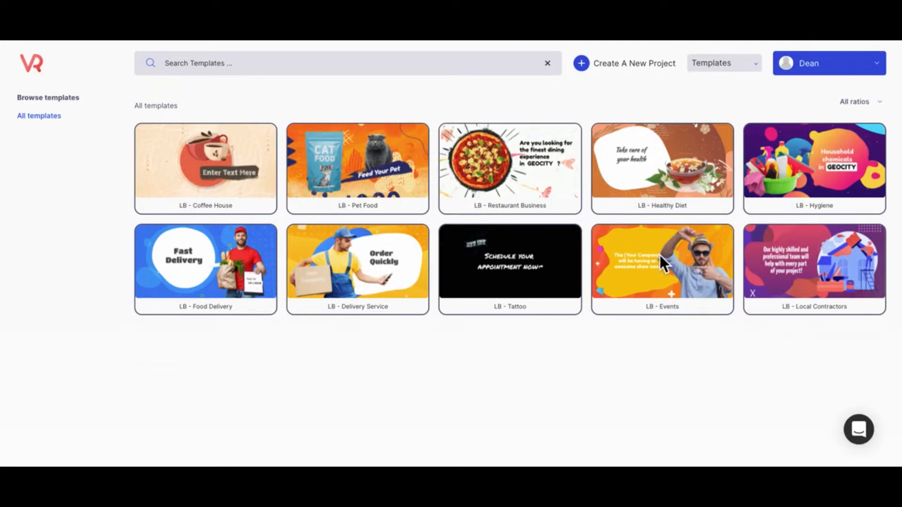
# Play the LB - Events template preview, then open a remix of it with Edit
pyautogui.moveTo(654, 311)
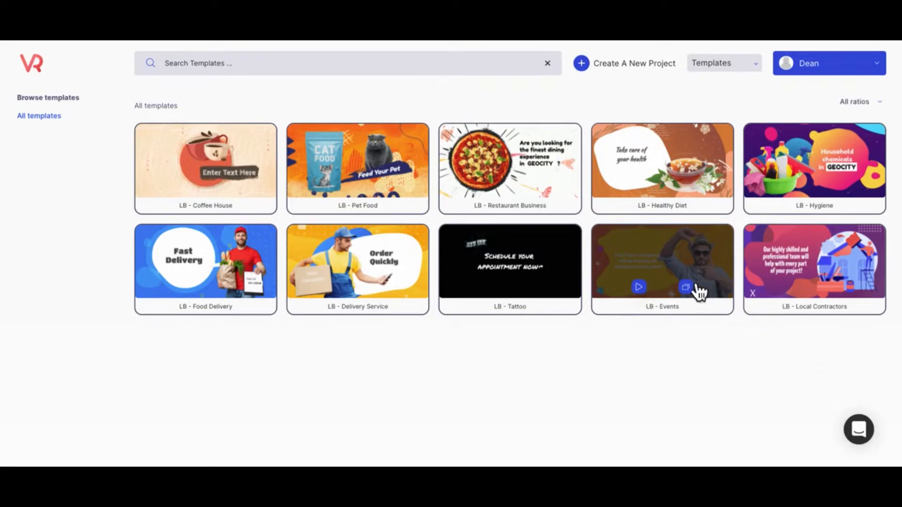
pyautogui.click(642, 290)
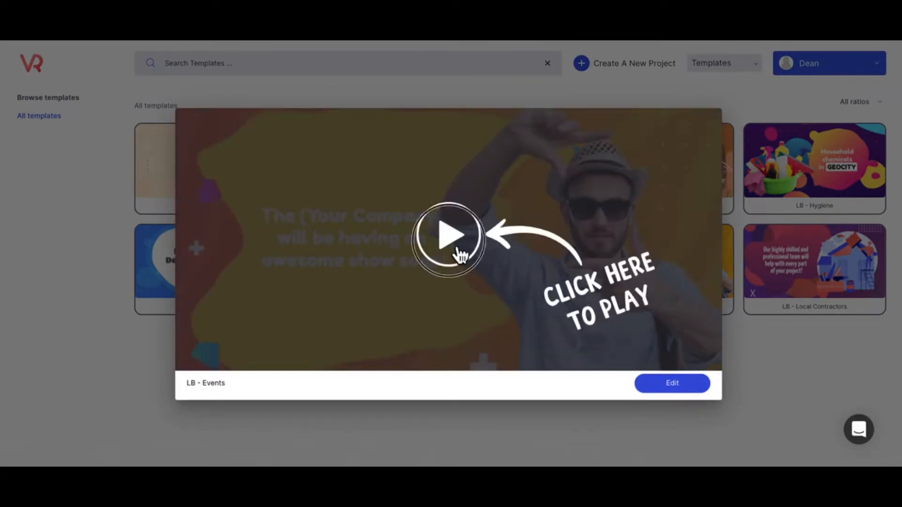
pyautogui.click(450, 240)
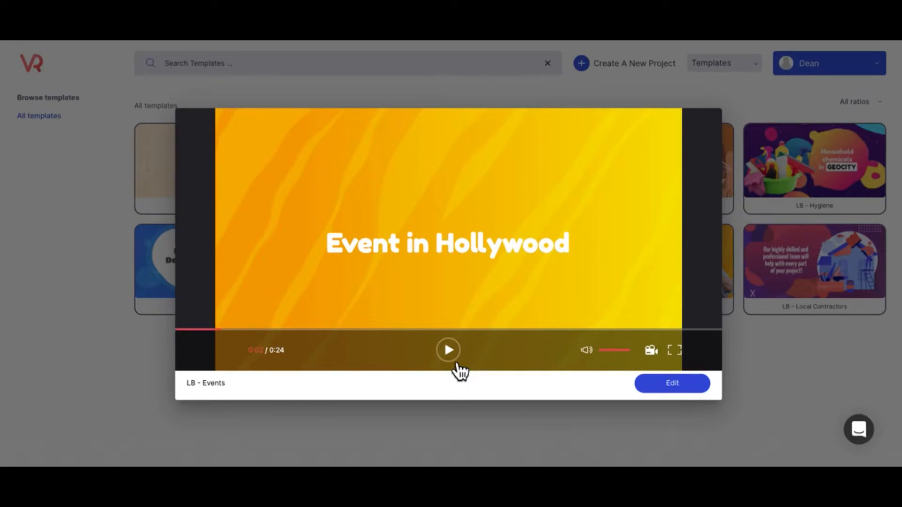
pyautogui.click(669, 385)
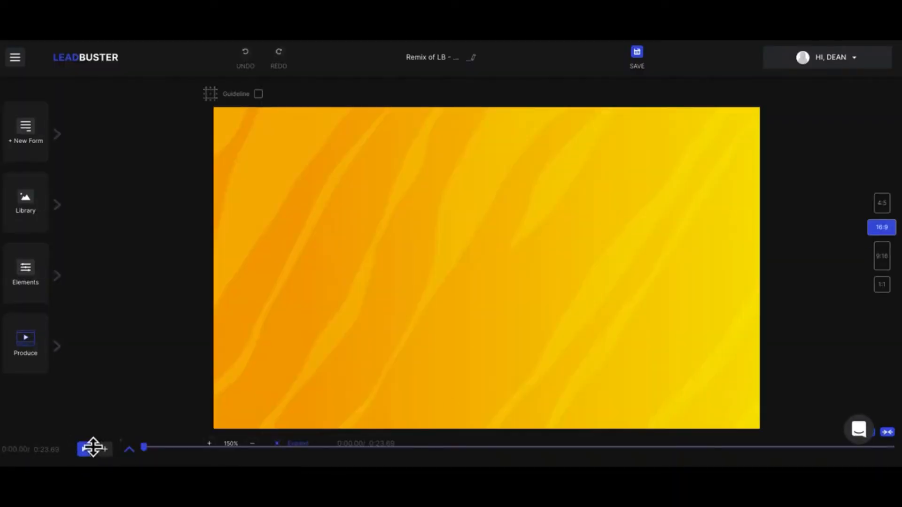
# Expand the layer timeline, scrub the preview and open Layer 0's blend mode options
pyautogui.click(130, 450)
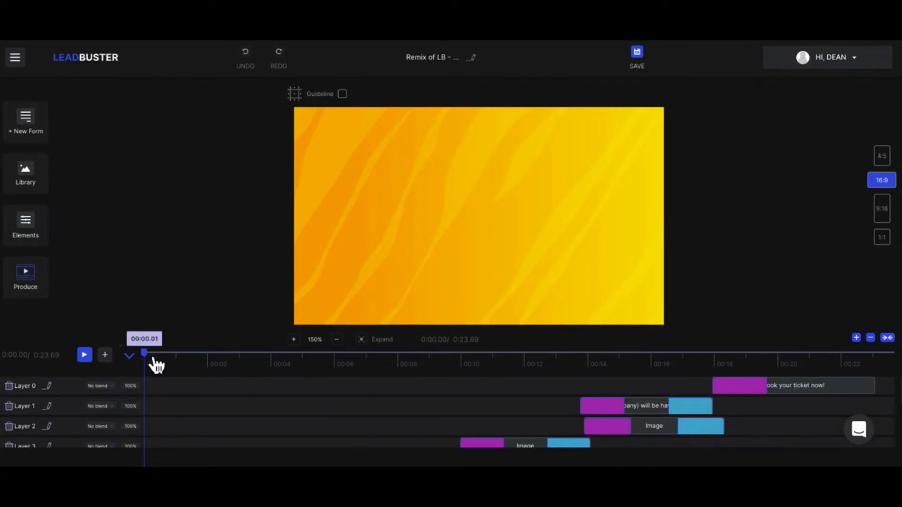
pyautogui.moveTo(157, 365)
pyautogui.mouseDown()
pyautogui.moveTo(794, 366)
pyautogui.moveTo(839, 352)
pyautogui.moveTo(891, 368)
pyautogui.moveTo(578, 379)
pyautogui.moveTo(155, 364)
pyautogui.mouseUp()
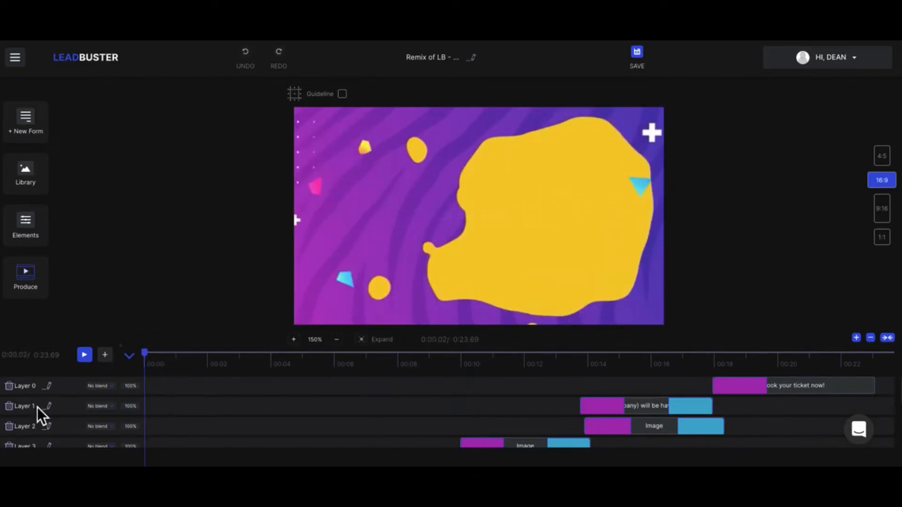
pyautogui.click(107, 391)
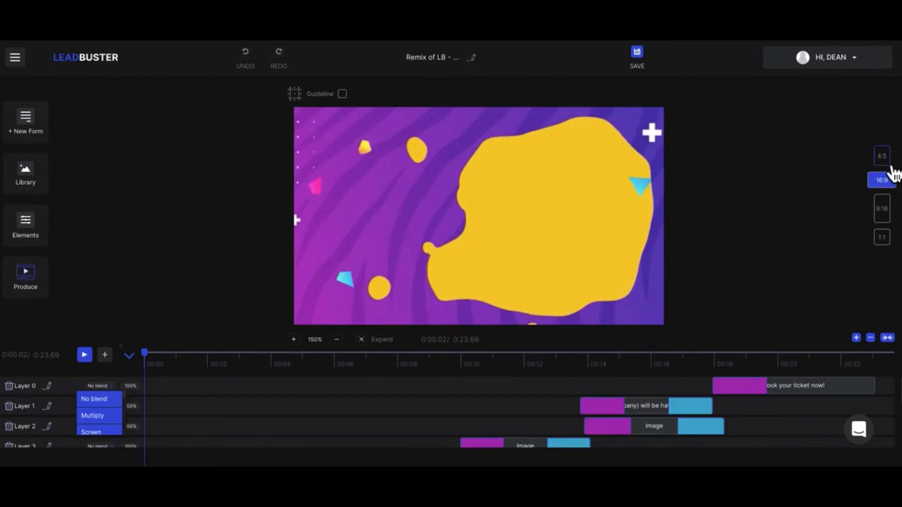
# Try the 4:5, 16:9, 9:16 and 1:1 aspect ratios, finishing on 16:9
pyautogui.click(889, 164)
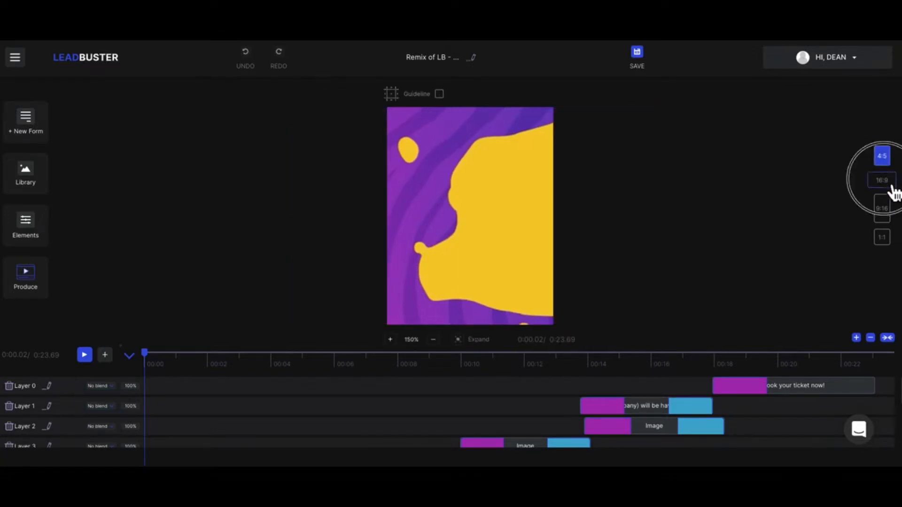
pyautogui.click(890, 185)
pyautogui.click(893, 217)
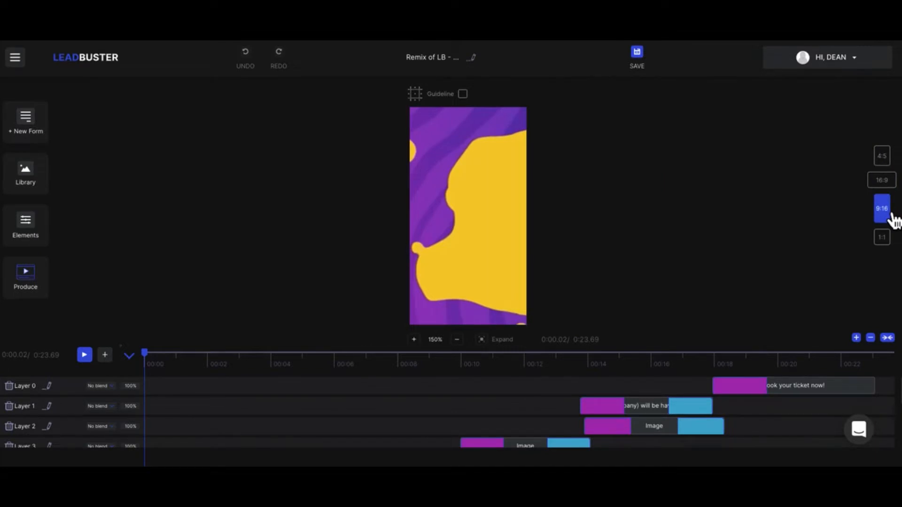
pyautogui.click(888, 240)
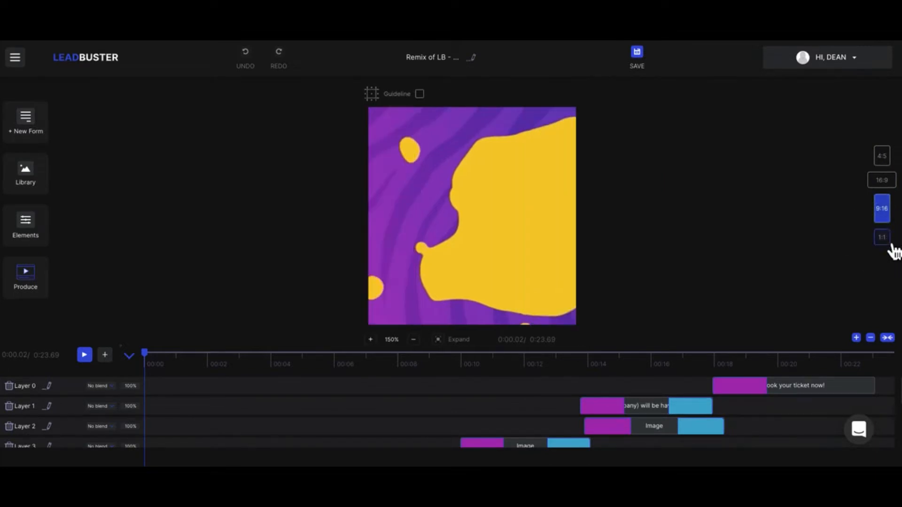
pyautogui.click(889, 161)
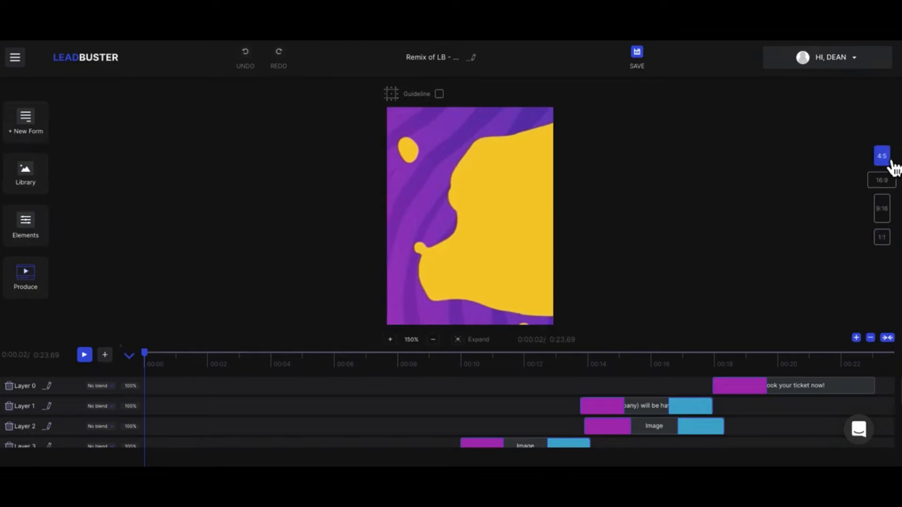
pyautogui.click(888, 182)
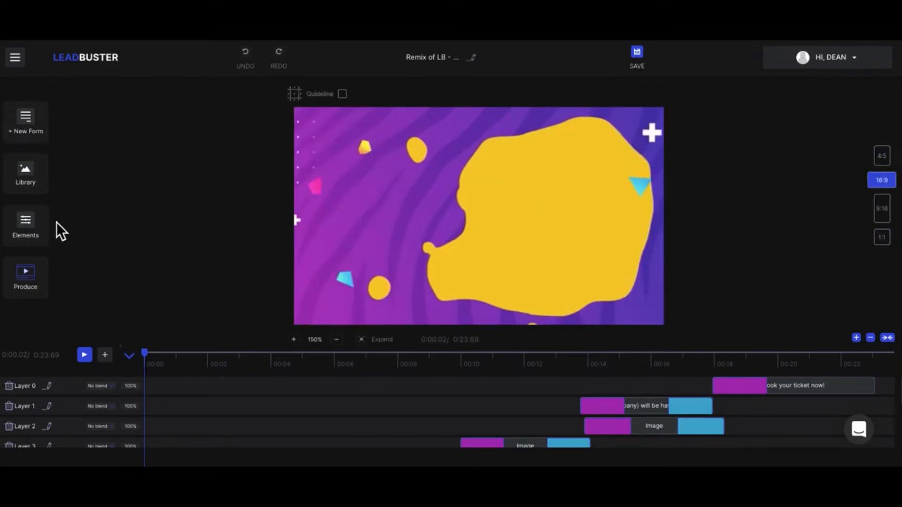
# Scrub to the Event in {{GEOCITY}} title, select Layer 5's Image clip, then replay from the start
pyautogui.moveTo(155, 363); pyautogui.dragTo(301, 370)
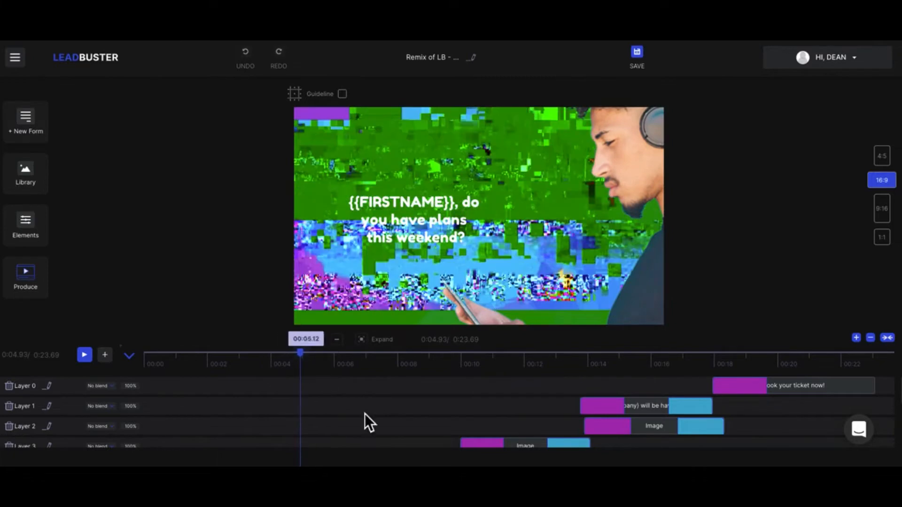
pyautogui.click(369, 418)
pyautogui.scroll(-3, 371, 419)
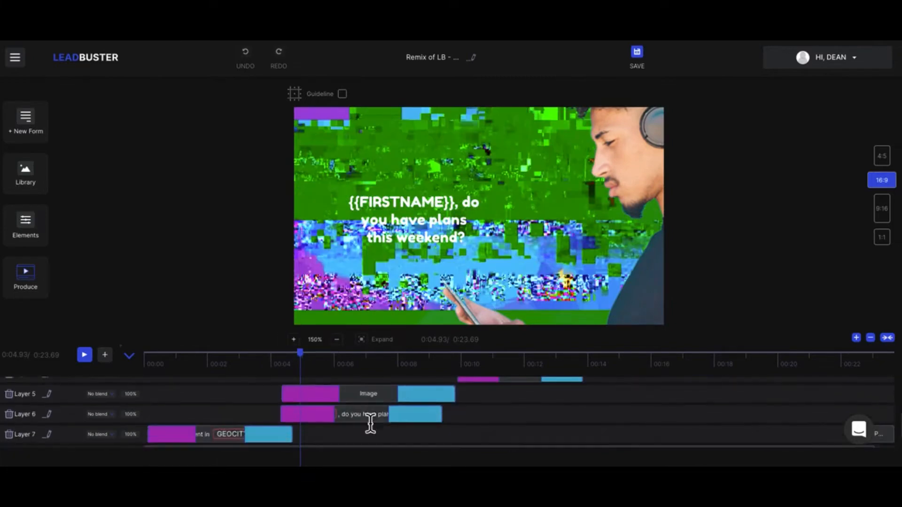
pyautogui.click(345, 396)
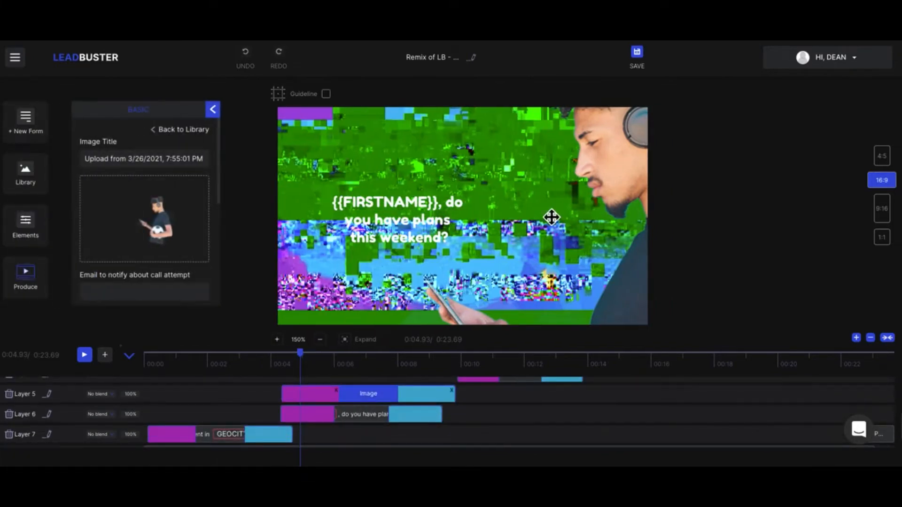
pyautogui.moveTo(319, 363); pyautogui.dragTo(146, 365)
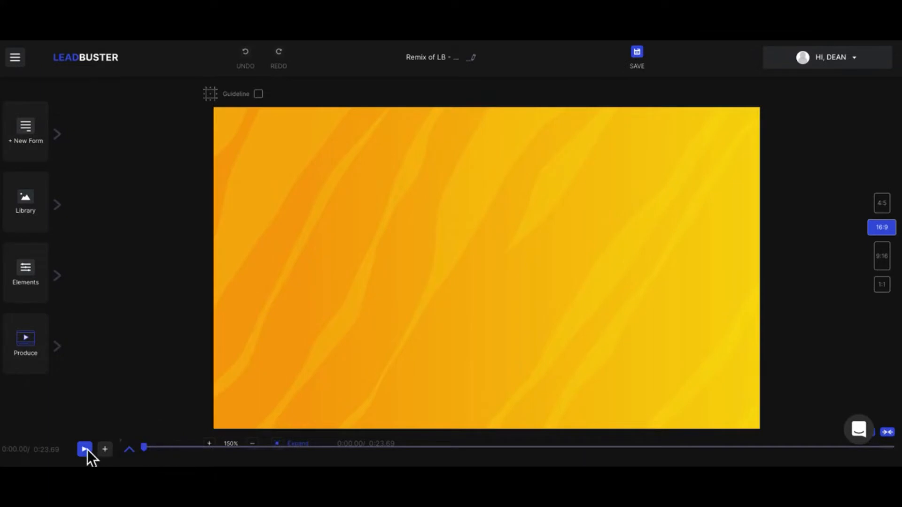
pyautogui.click(85, 449)
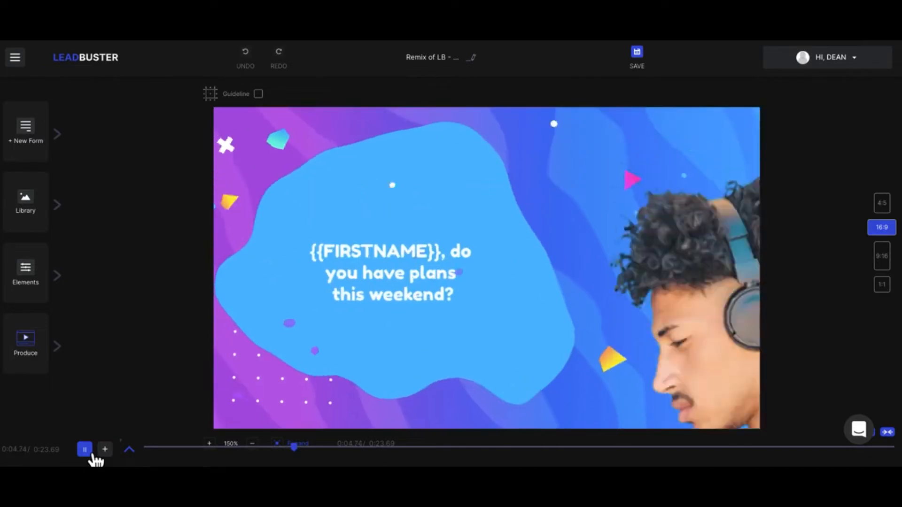
# Pause on the man-with-headphones scene and drag his image so his head and the text show
pyautogui.click(93, 455)
pyautogui.click(718, 216)
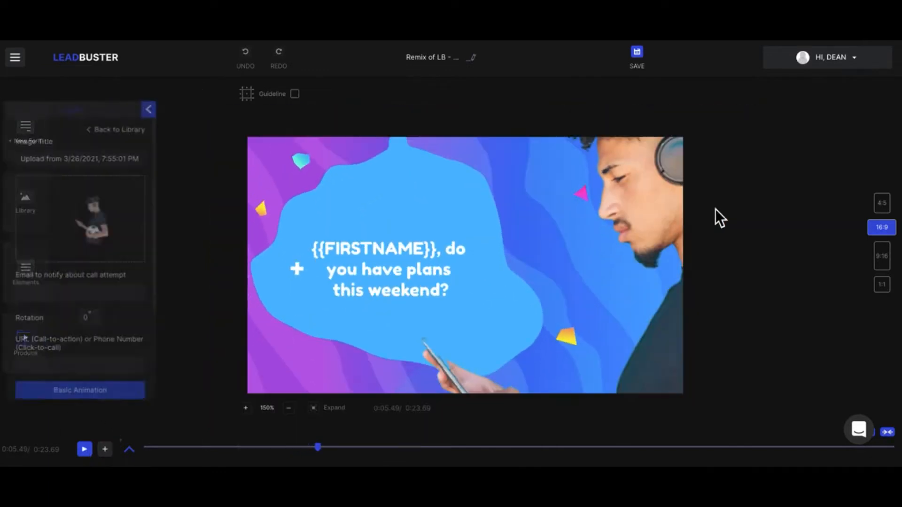
pyautogui.moveTo(661, 210); pyautogui.dragTo(517, 324)
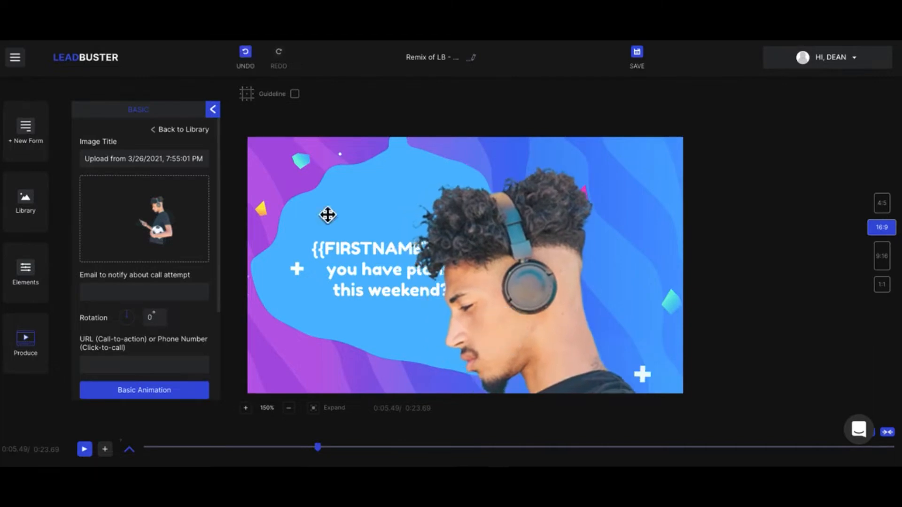
pyautogui.moveTo(346, 161); pyautogui.dragTo(437, 198)
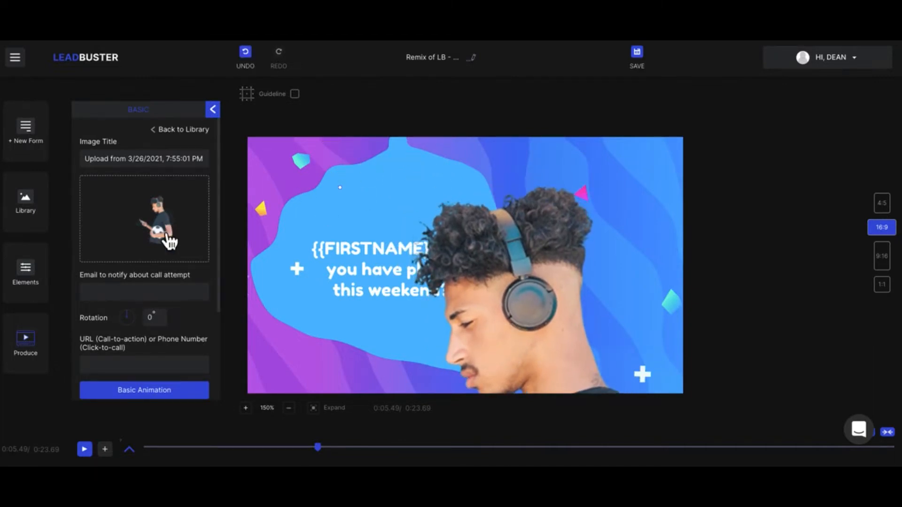
pyautogui.moveTo(532, 302); pyautogui.dragTo(555, 247)
# Refit the man image in 4:5, 16:9 and 9:16, ending in 1:1 shifted right and down
pyautogui.click(888, 210)
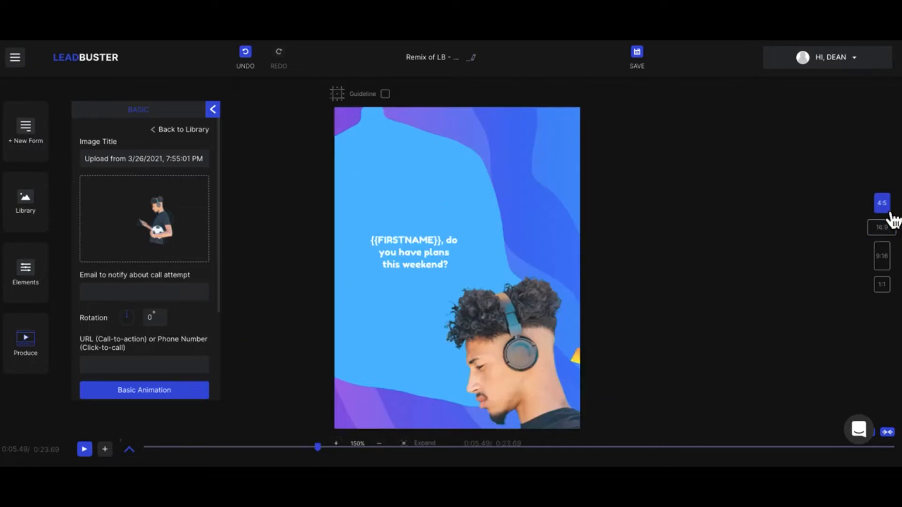
pyautogui.moveTo(500, 374); pyautogui.dragTo(486, 203)
pyautogui.click(882, 229)
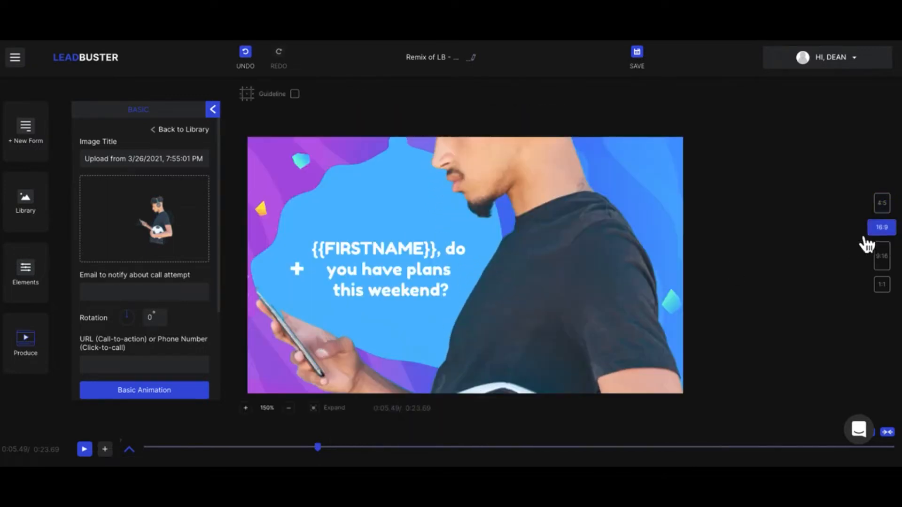
pyautogui.moveTo(517, 280); pyautogui.dragTo(572, 416)
pyautogui.click(886, 257)
pyautogui.moveTo(503, 347); pyautogui.dragTo(477, 167)
pyautogui.click(882, 285)
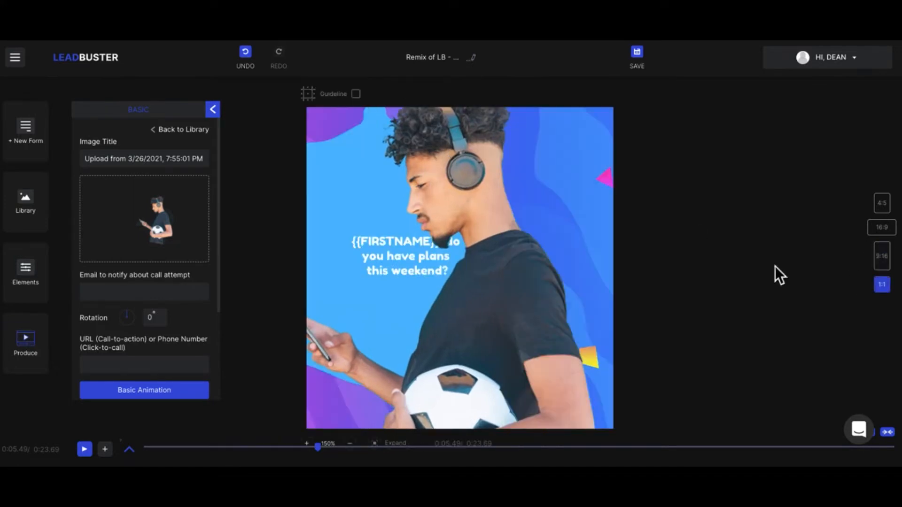
pyautogui.moveTo(486, 296); pyautogui.dragTo(528, 325)
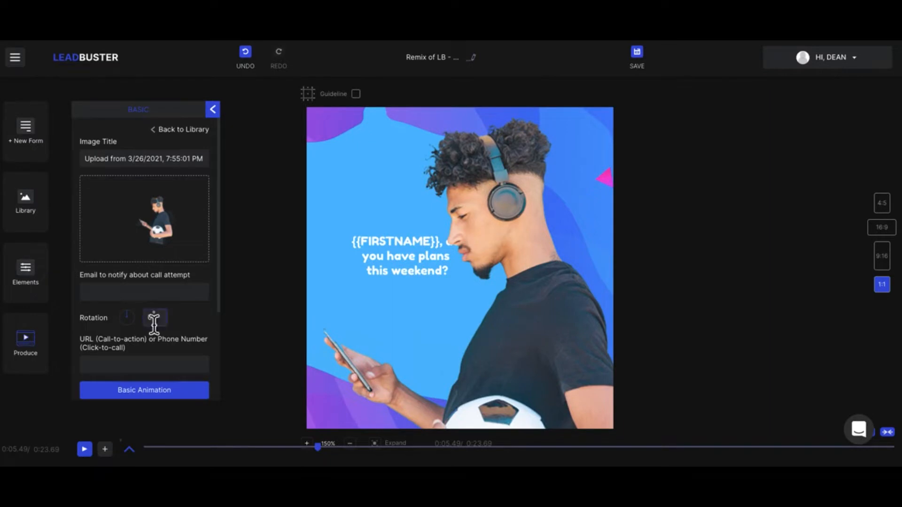
pyautogui.scroll(-3, 134, 345)
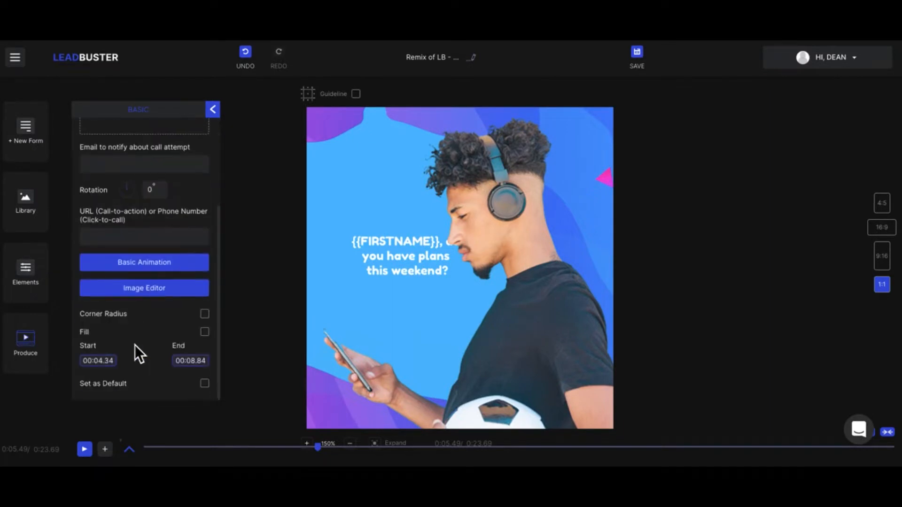
# Try Fade In Down Big, Fade In Left and Fade In Right Big animations on the man image
pyautogui.click(150, 264)
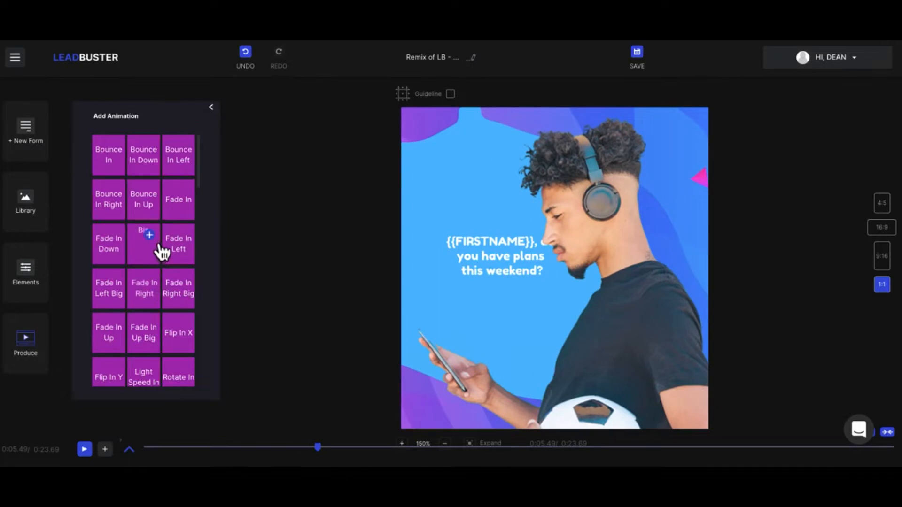
pyautogui.click(160, 245)
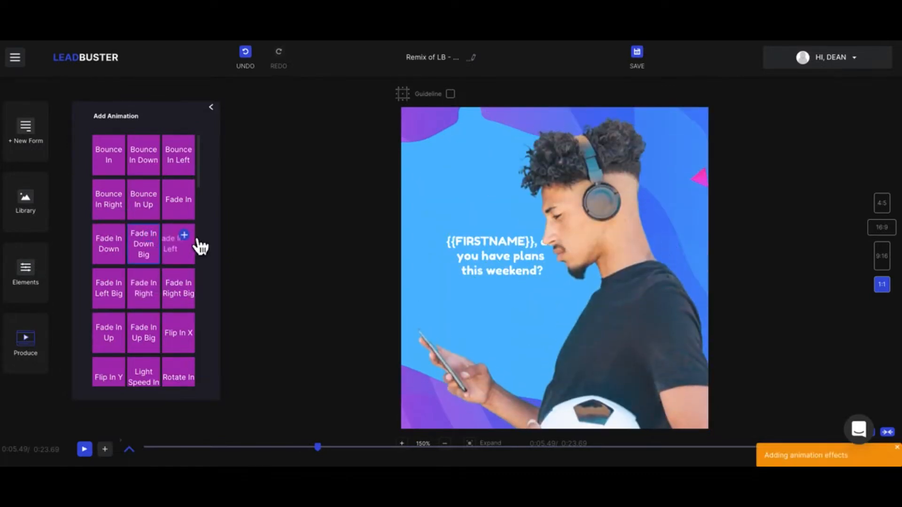
pyautogui.click(198, 242)
pyautogui.click(193, 288)
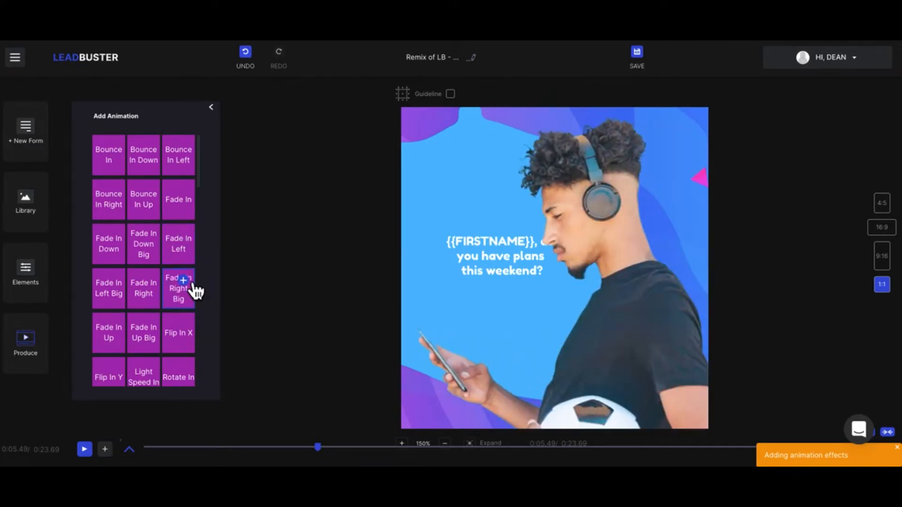
pyautogui.click(219, 113)
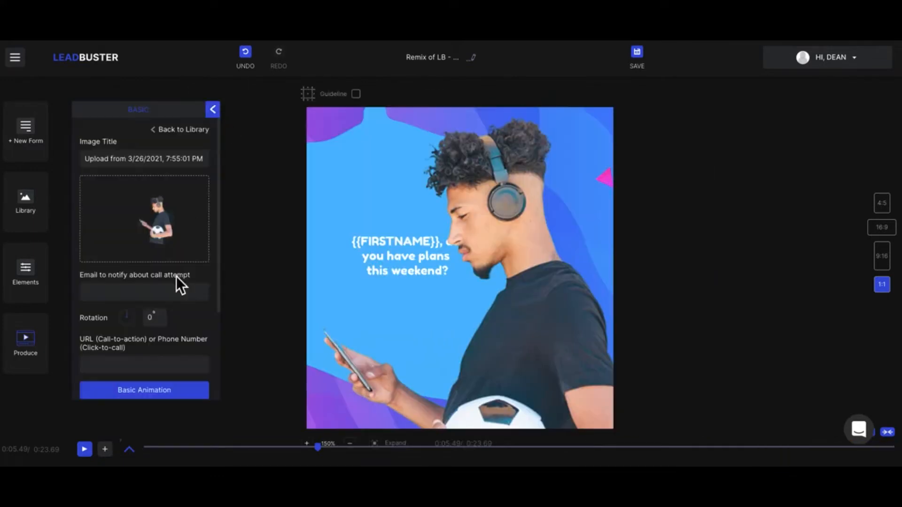
pyautogui.scroll(-3, 177, 276)
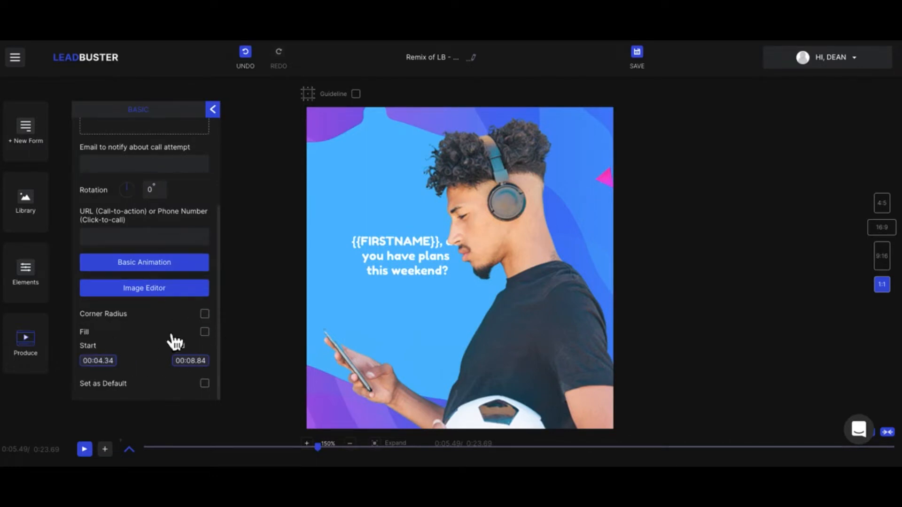
pyautogui.scroll(3, 145, 278)
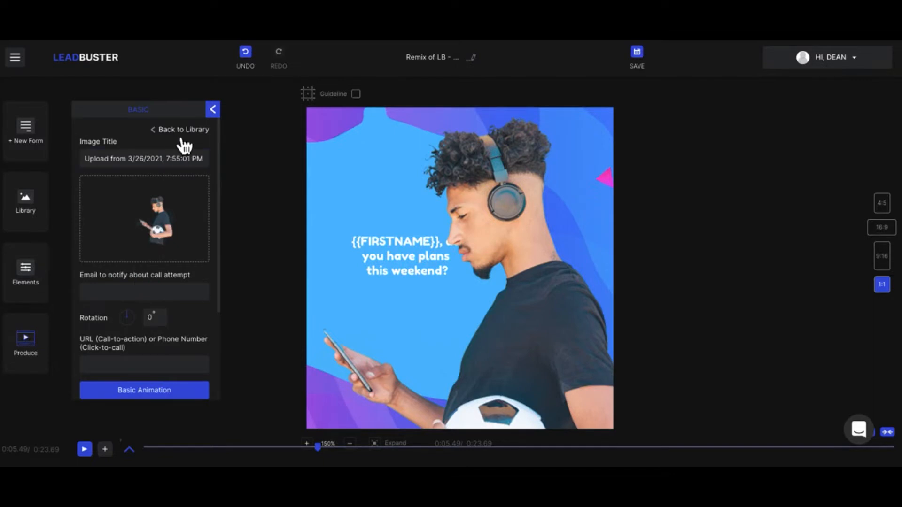
pyautogui.click(212, 110)
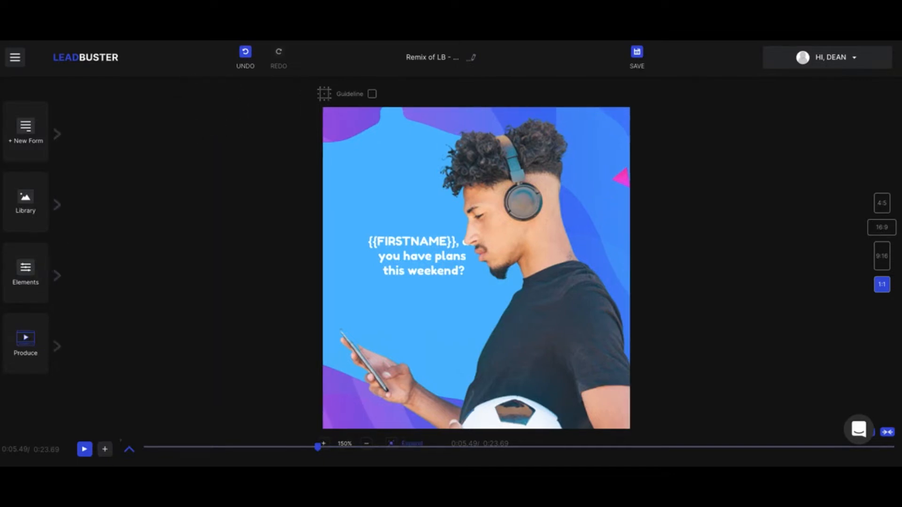
# Expand and collapse the timeline, then bring up the Custom and Themes new-form choices
pyautogui.click(130, 451)
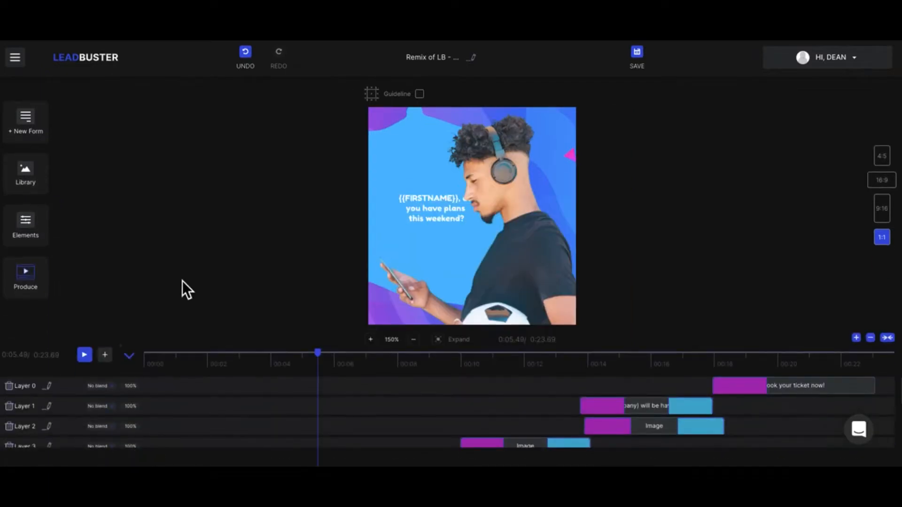
pyautogui.click(131, 357)
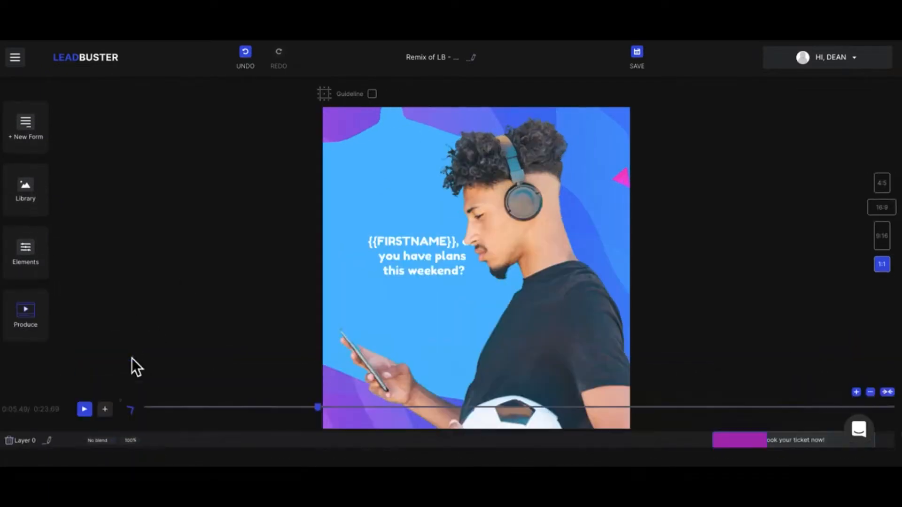
pyautogui.click(42, 149)
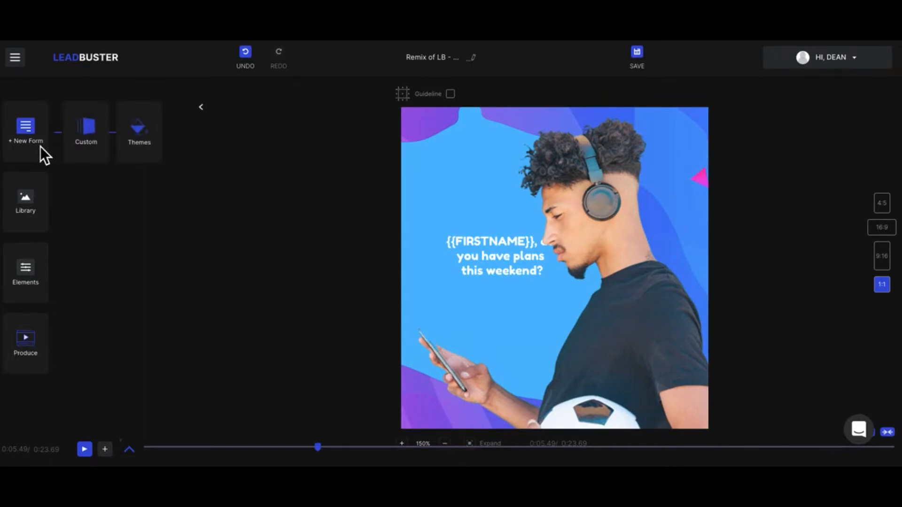
# Add a custom 'Sign up for exclusive pre-releases' form, browsing background images without picking one
pyautogui.click(95, 140)
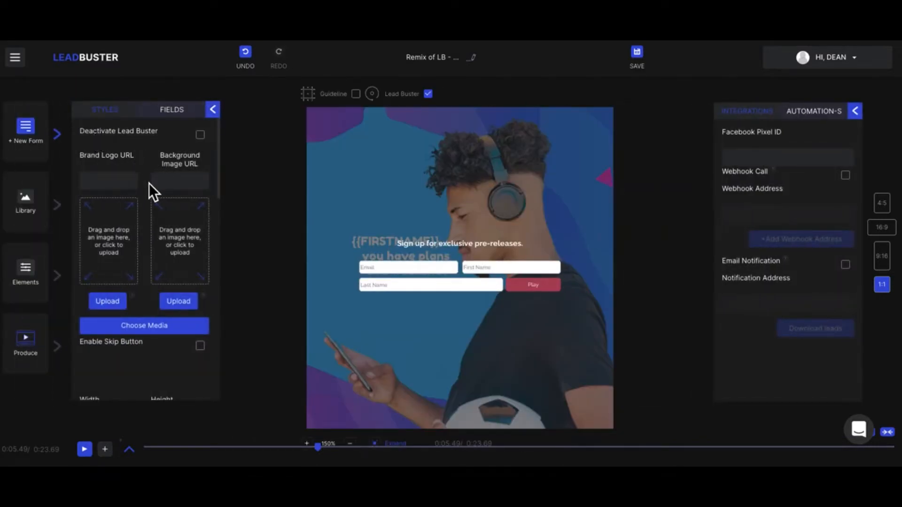
pyautogui.scroll(-1, 149, 183)
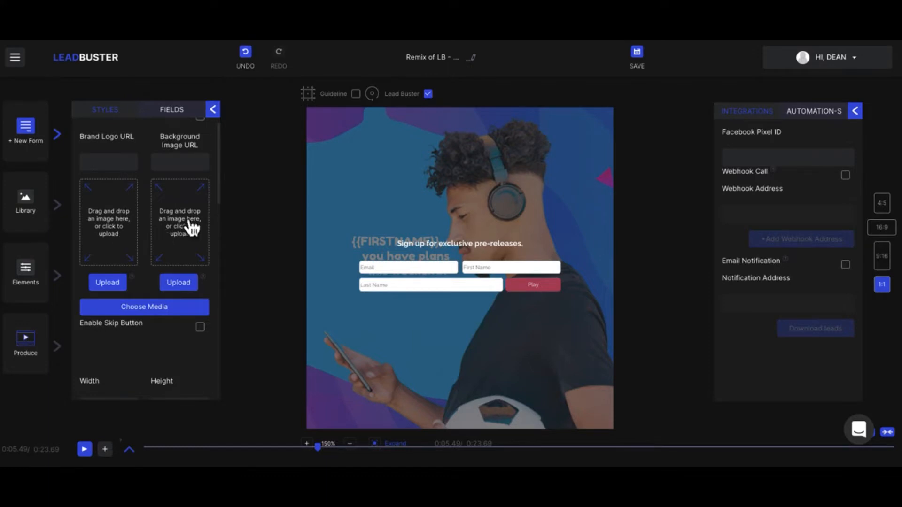
pyautogui.scroll(-2, 194, 247)
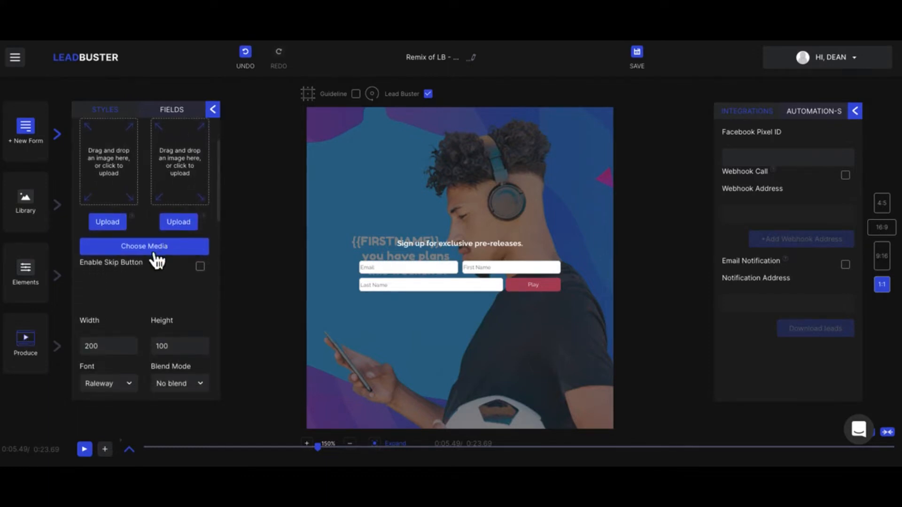
pyautogui.click(147, 250)
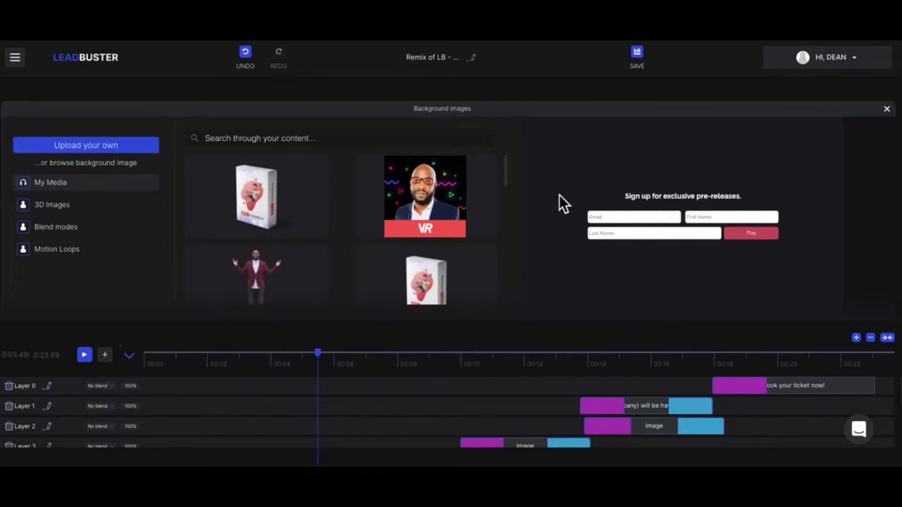
pyautogui.click(888, 111)
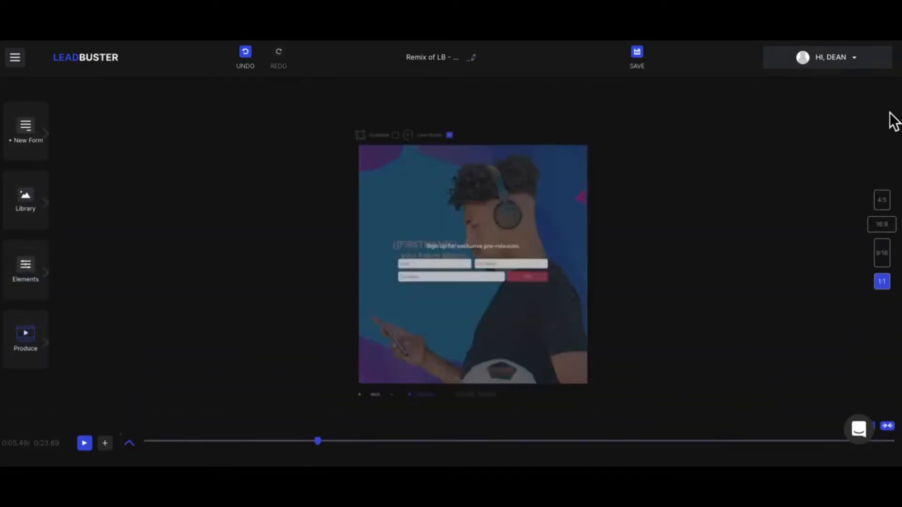
# Reopen the custom form's settings and set the form width to 200
pyautogui.click(66, 143)
pyautogui.click(99, 141)
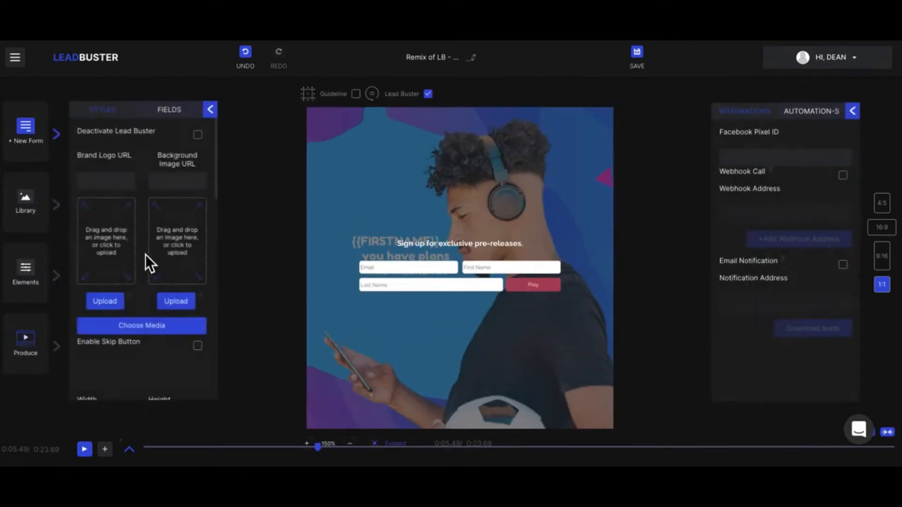
pyautogui.scroll(-3, 145, 254)
pyautogui.scroll(-1, 145, 255)
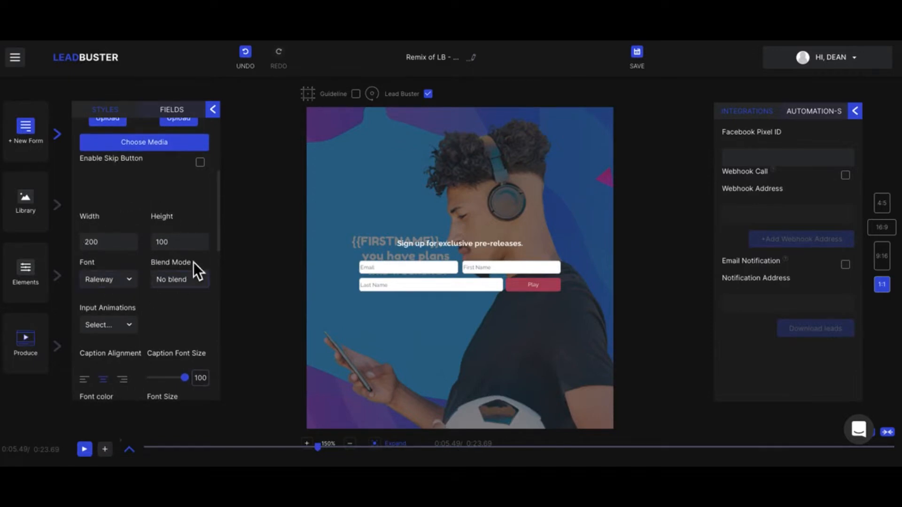
pyautogui.click(88, 241)
pyautogui.click(109, 244)
pyautogui.click(110, 244)
pyautogui.moveTo(109, 243); pyautogui.dragTo(87, 247)
pyautogui.write('100')
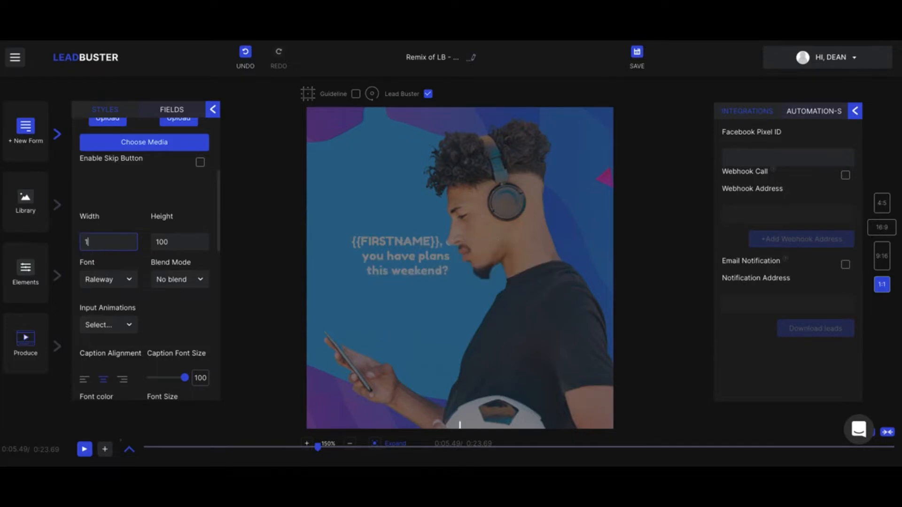
pyautogui.press('BackSpace')
pyautogui.press('BackSpace')
pyautogui.press('BackSpace')
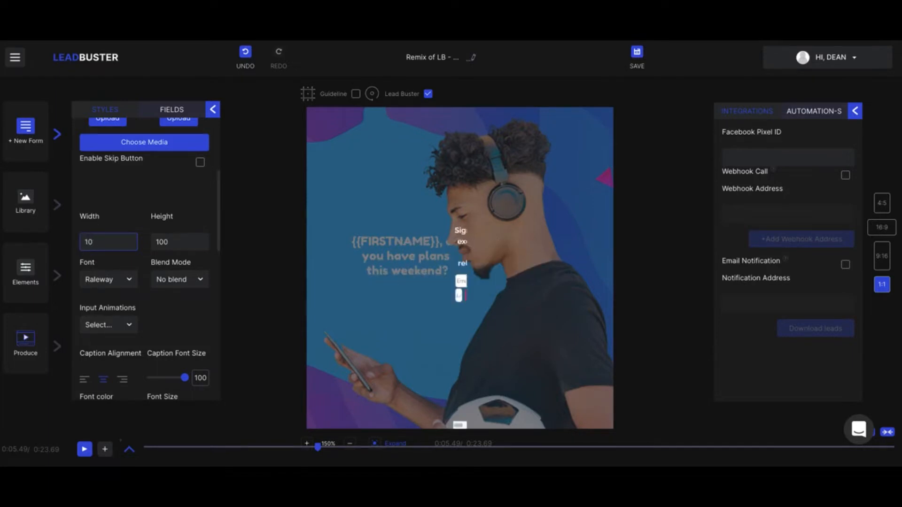
pyautogui.write('200')
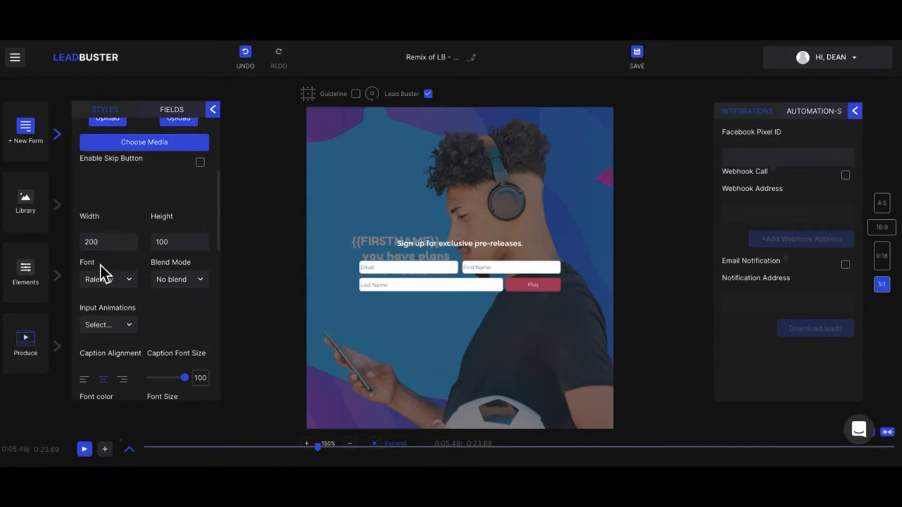
# Keep the Raleway font and No blend, and set Input Animations to Running text
pyautogui.click(106, 280)
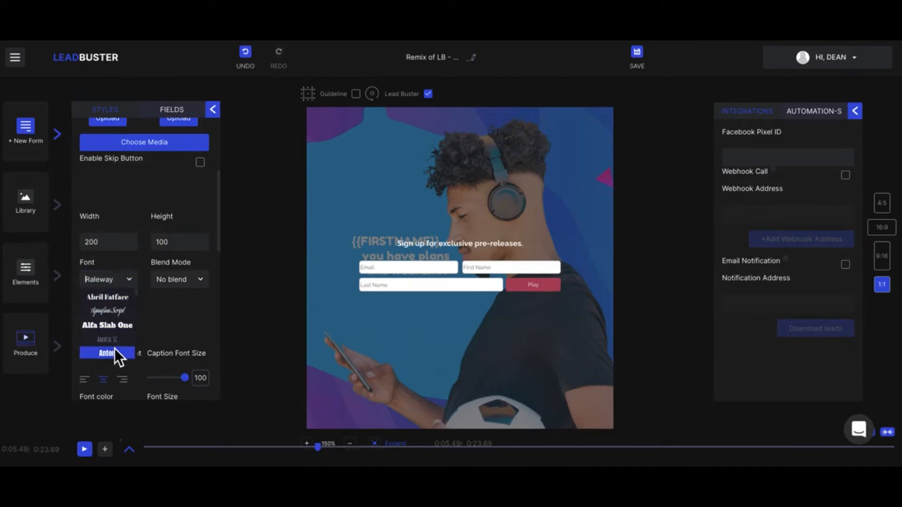
pyautogui.click(171, 280)
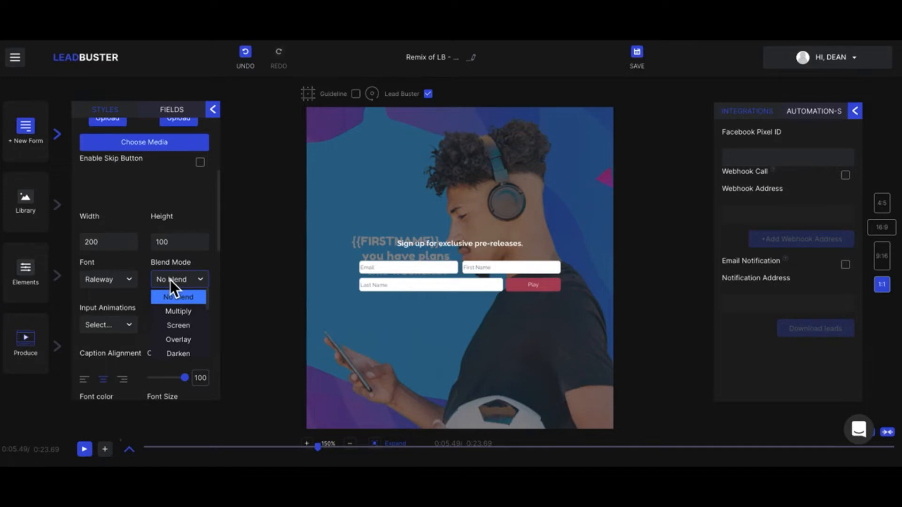
pyautogui.click(127, 261)
pyautogui.click(129, 326)
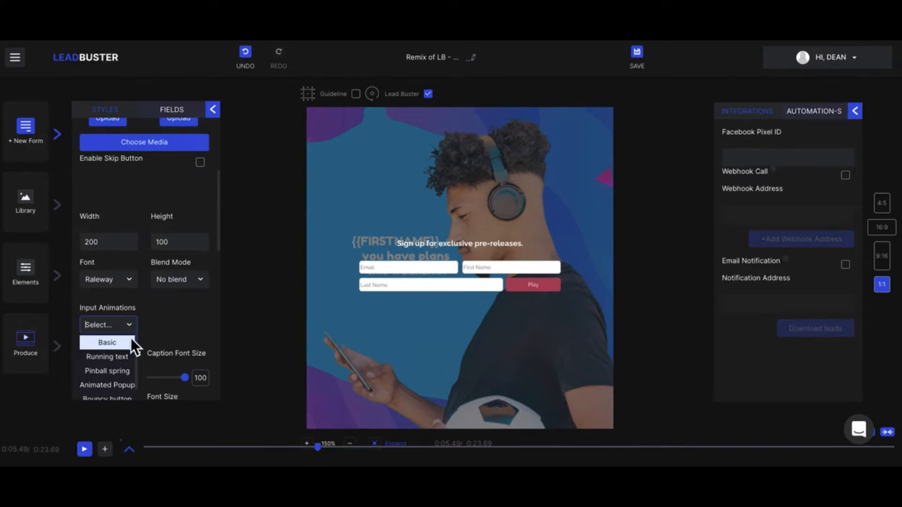
pyautogui.click(123, 358)
# Reduce the caption font size to 92 and scroll to the bottom of the styles
pyautogui.scroll(-1, 184, 317)
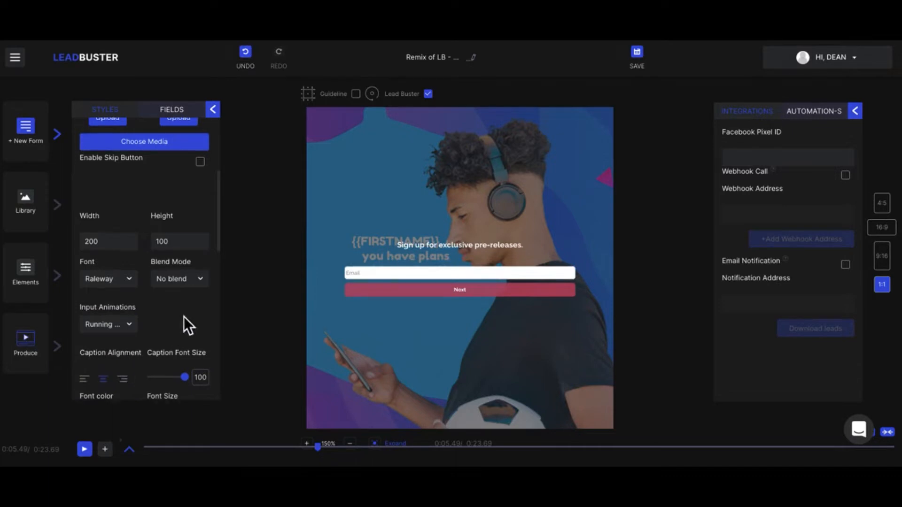
pyautogui.scroll(-3, 142, 309)
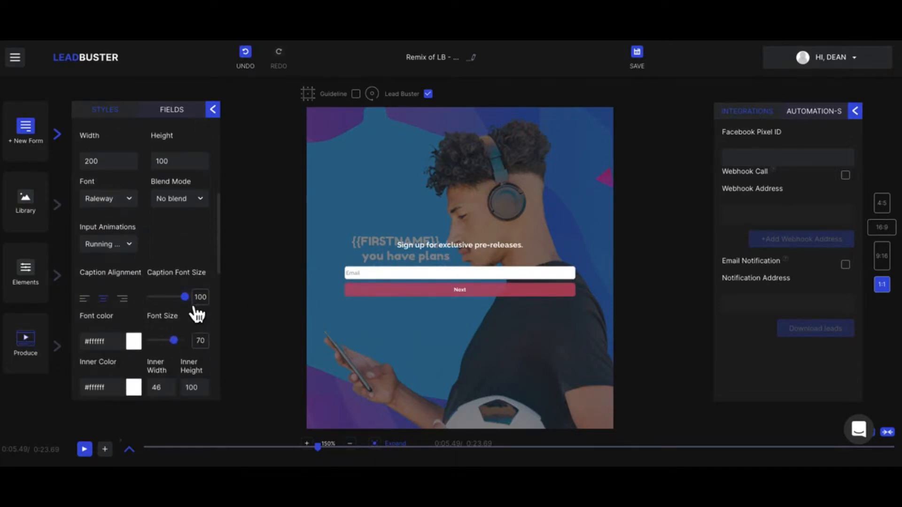
pyautogui.moveTo(184, 297)
pyautogui.mouseDown()
pyautogui.moveTo(169, 312)
pyautogui.moveTo(185, 305)
pyautogui.mouseUp()
pyautogui.scroll(-2, 192, 314)
pyautogui.scroll(-3, 193, 314)
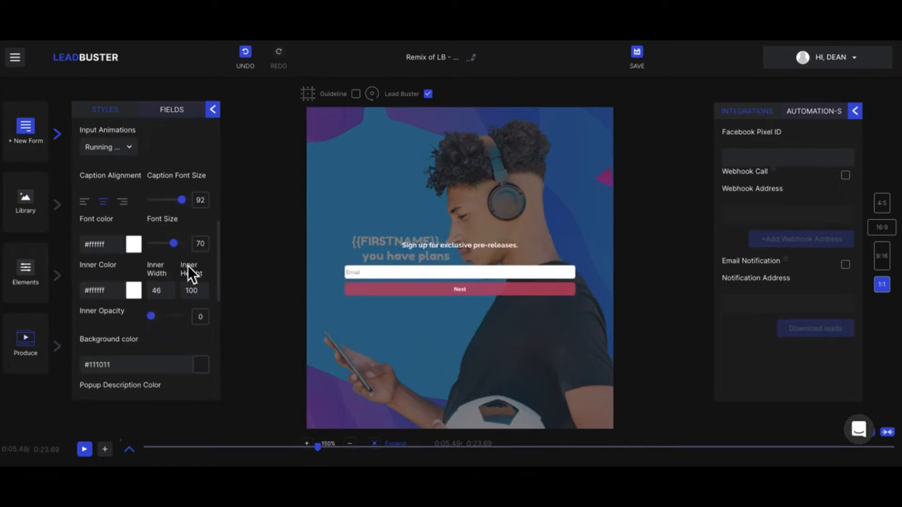
pyautogui.scroll(-4, 173, 291)
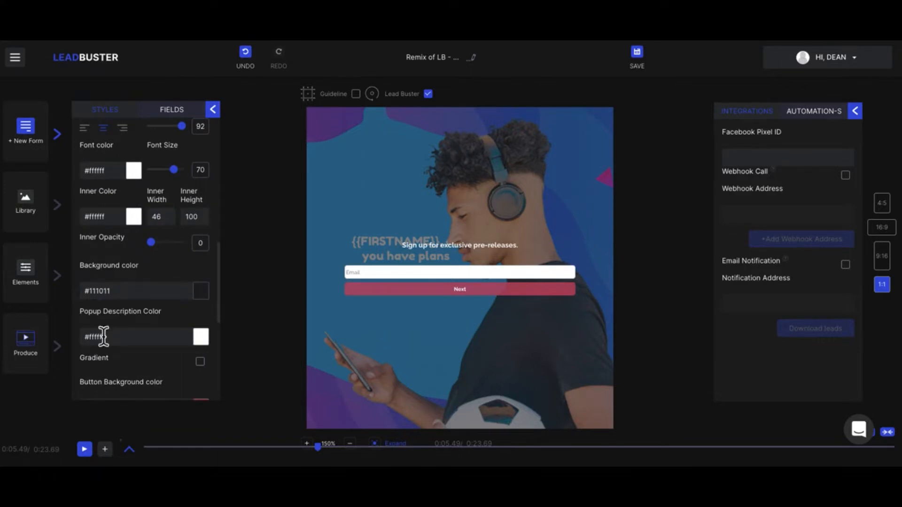
pyautogui.scroll(-5, 164, 318)
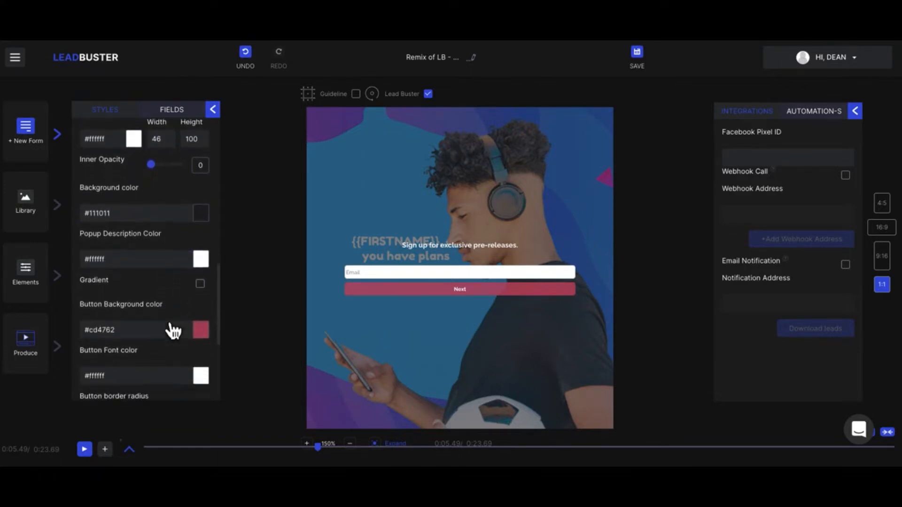
pyautogui.scroll(-5, 165, 318)
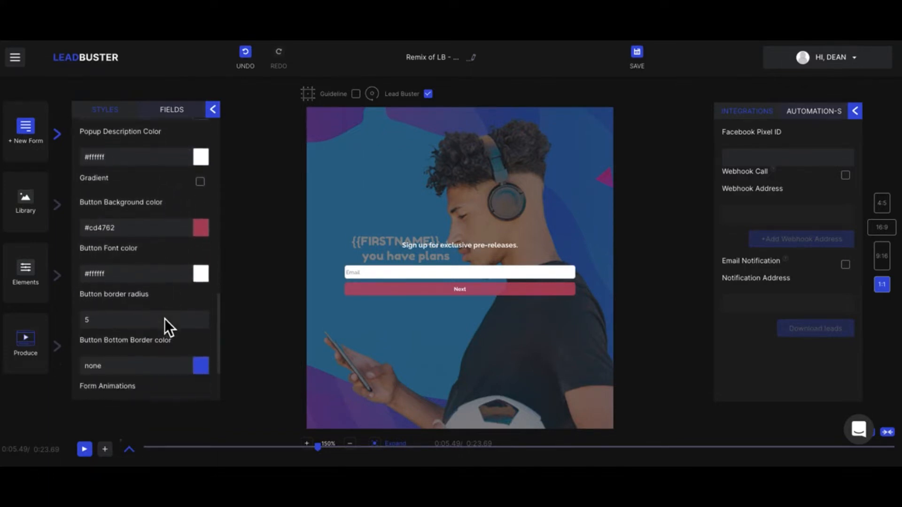
pyautogui.scroll(-2, 165, 318)
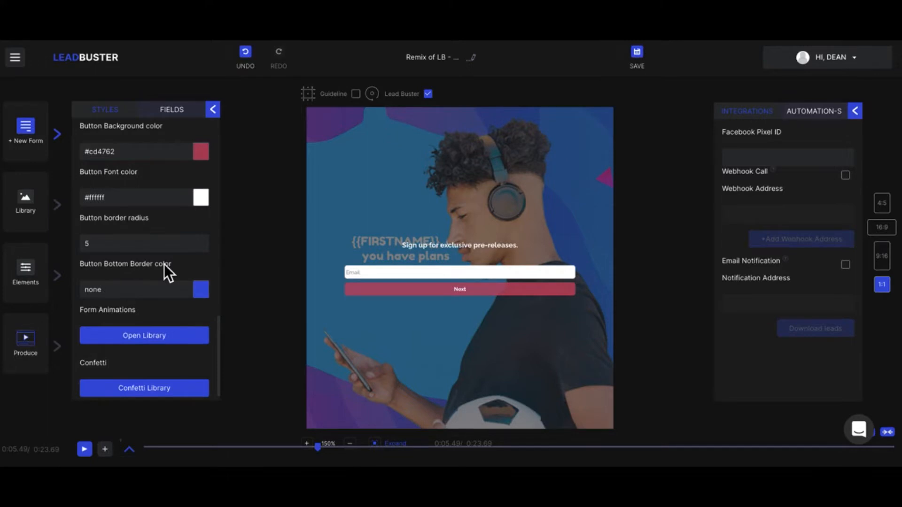
# Apply exit animations from the library such as Flip Out X, Light Speed Out and Rotate Out, then rewind
pyautogui.click(163, 336)
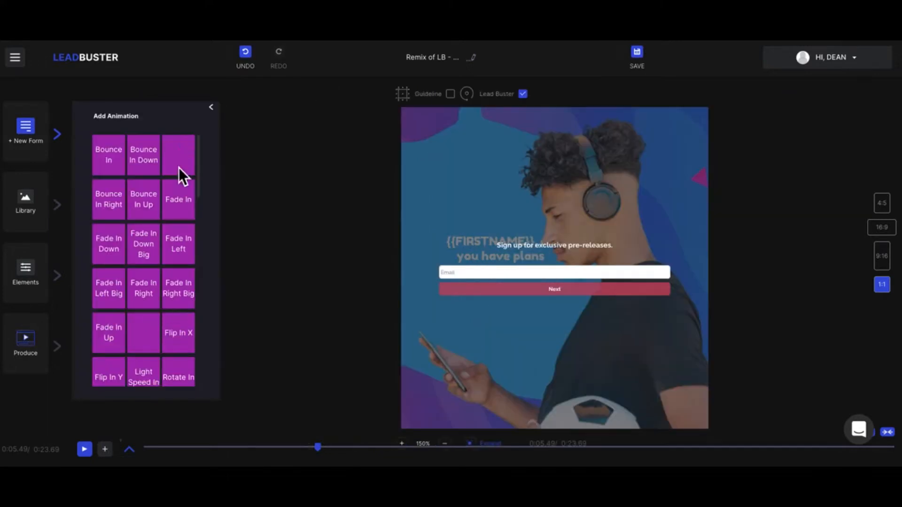
pyautogui.scroll(-15, 165, 335)
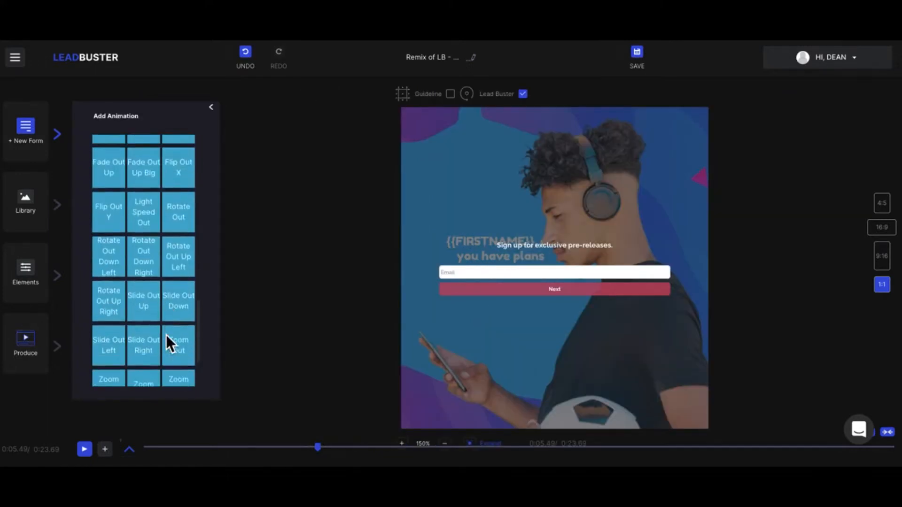
pyautogui.scroll(-2, 165, 332)
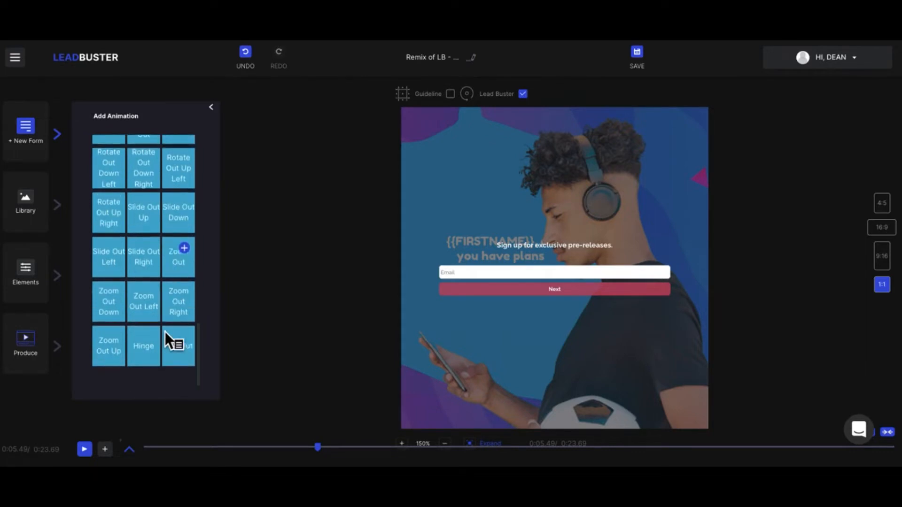
pyautogui.scroll(2, 165, 332)
pyautogui.scroll(3, 165, 332)
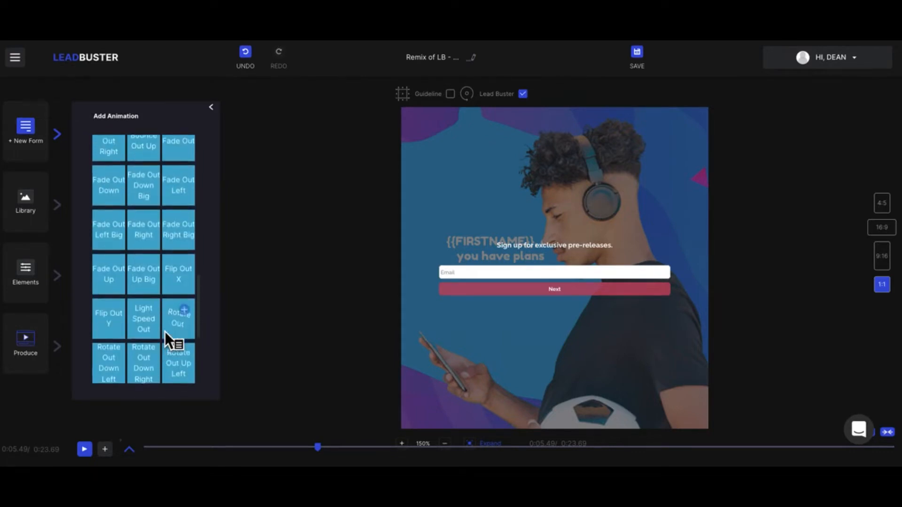
pyautogui.click(161, 289)
pyautogui.click(191, 290)
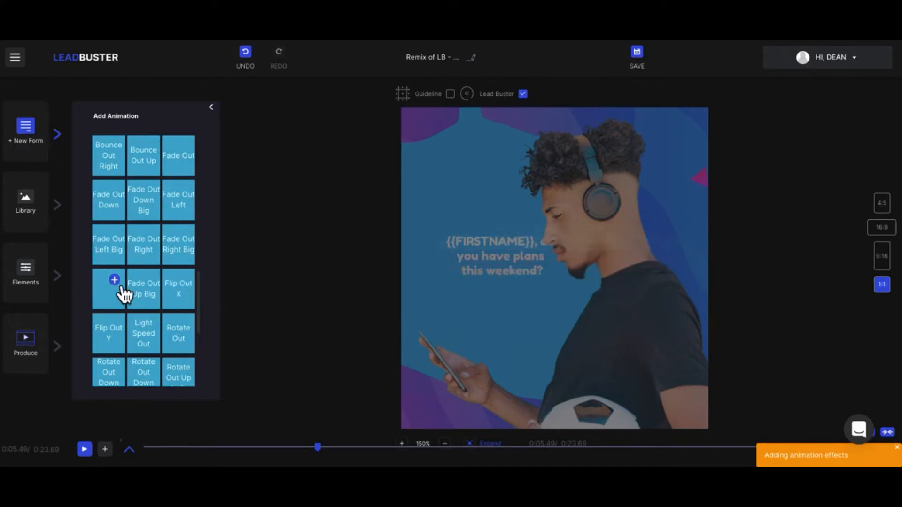
pyautogui.click(122, 335)
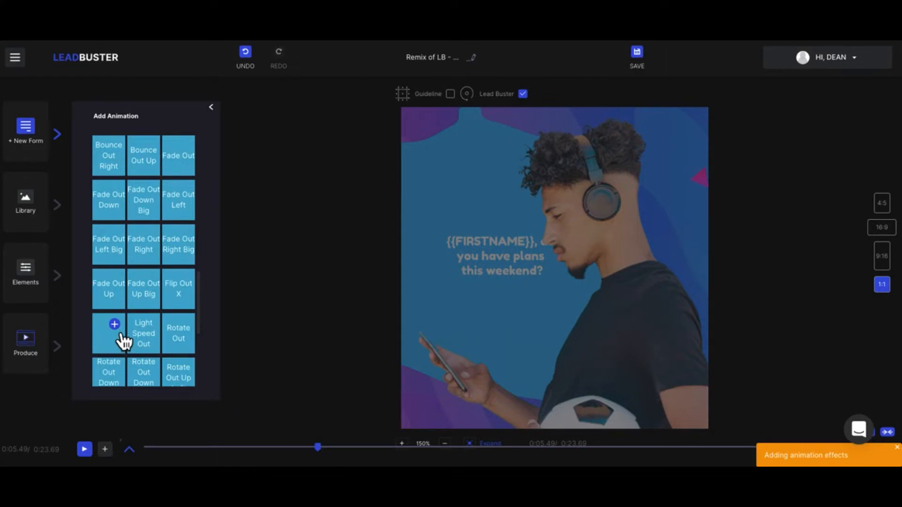
pyautogui.click(150, 325)
pyautogui.click(186, 325)
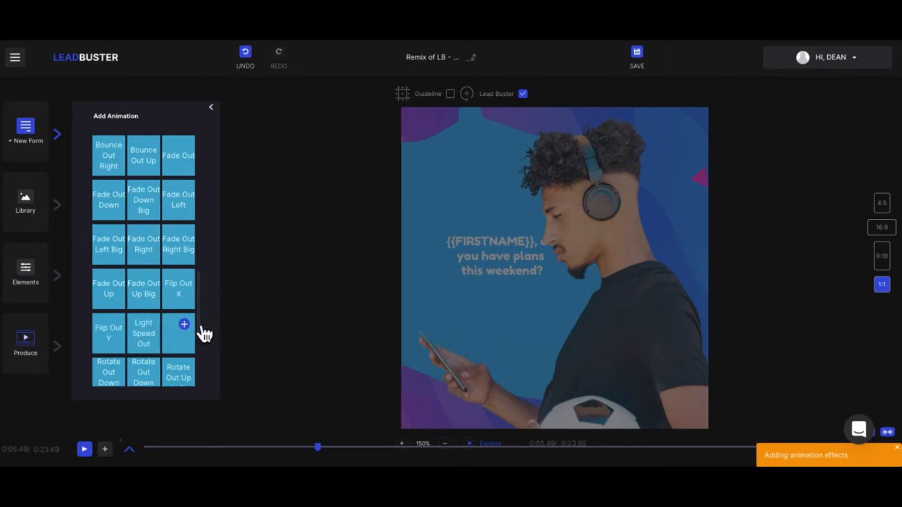
pyautogui.moveTo(320, 448); pyautogui.dragTo(252, 447)
# Return to the form settings and open the Confetti Library at the bottom of Styles
pyautogui.click(214, 110)
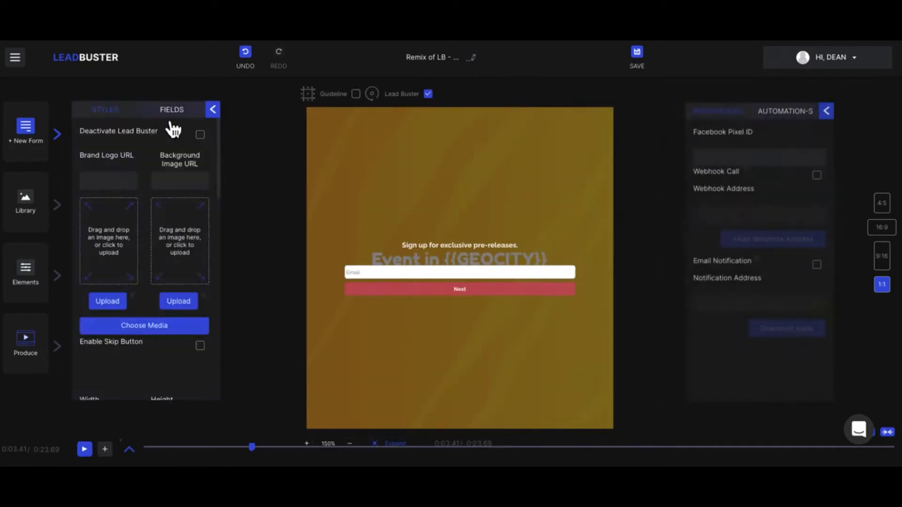
pyautogui.scroll(-8, 145, 314)
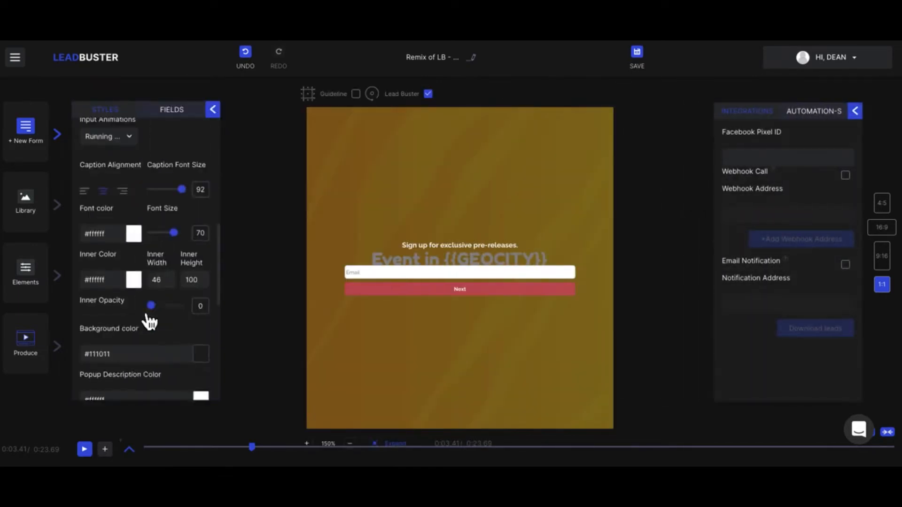
pyautogui.scroll(-5, 148, 319)
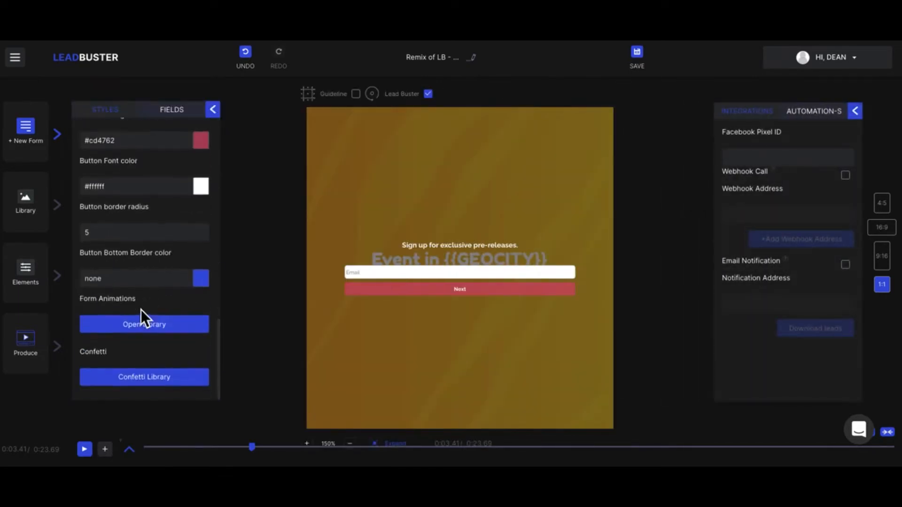
pyautogui.click(160, 378)
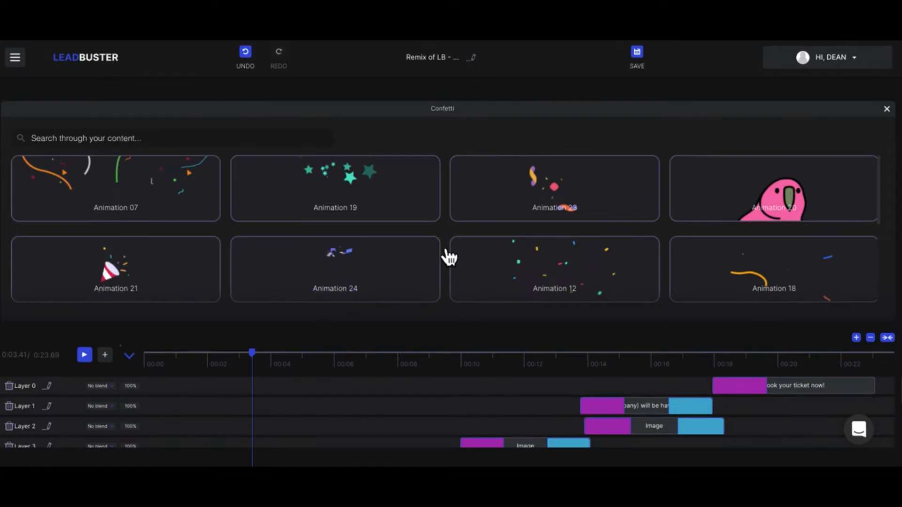
# Add a confetti animation, rewind playback to 0 and switch the video to 16:9
pyautogui.click(405, 264)
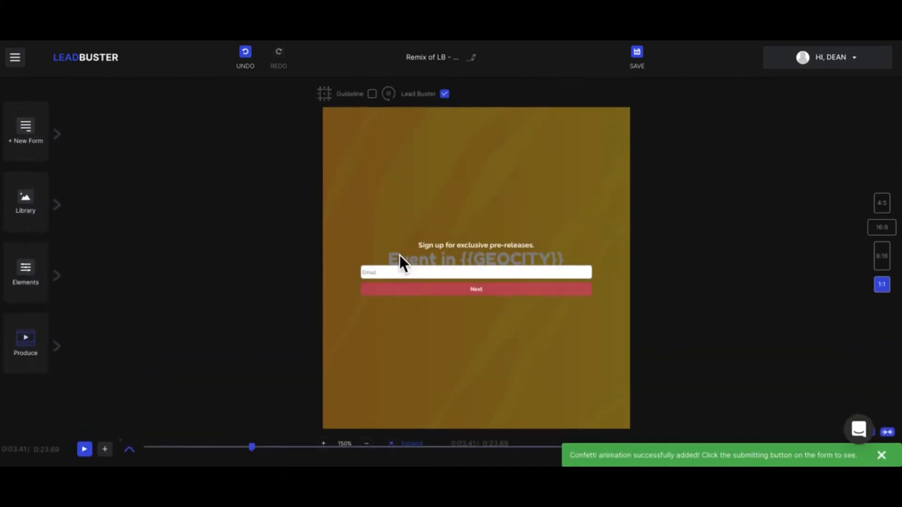
pyautogui.moveTo(253, 452); pyautogui.dragTo(142, 455)
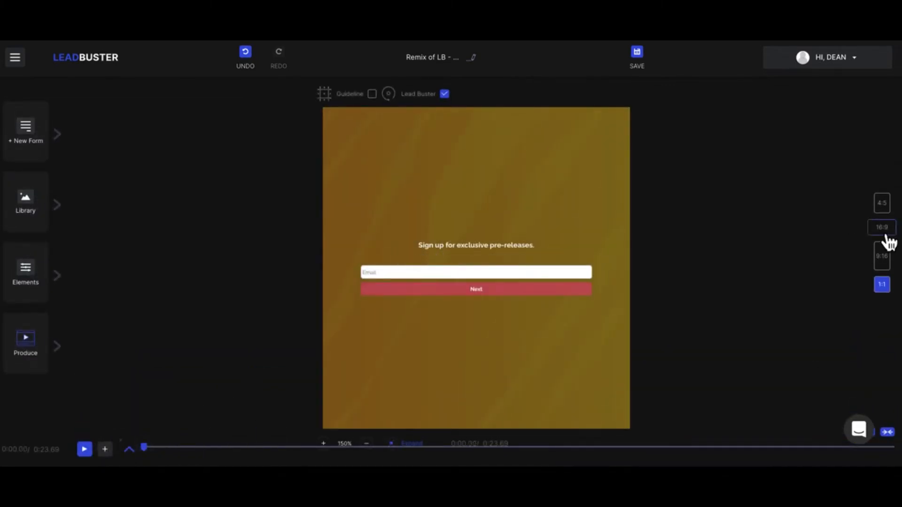
pyautogui.click(882, 229)
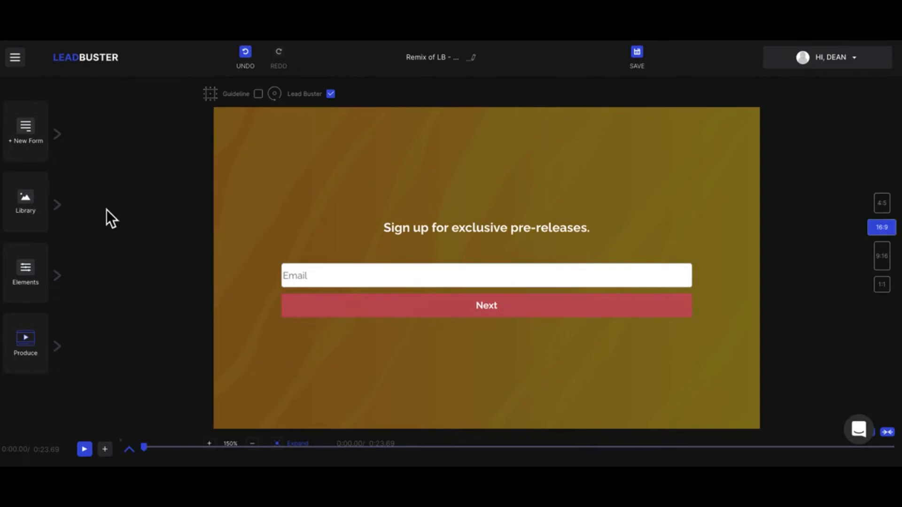
# Reopen the custom form's settings and show its FIELDS list
pyautogui.click(62, 140)
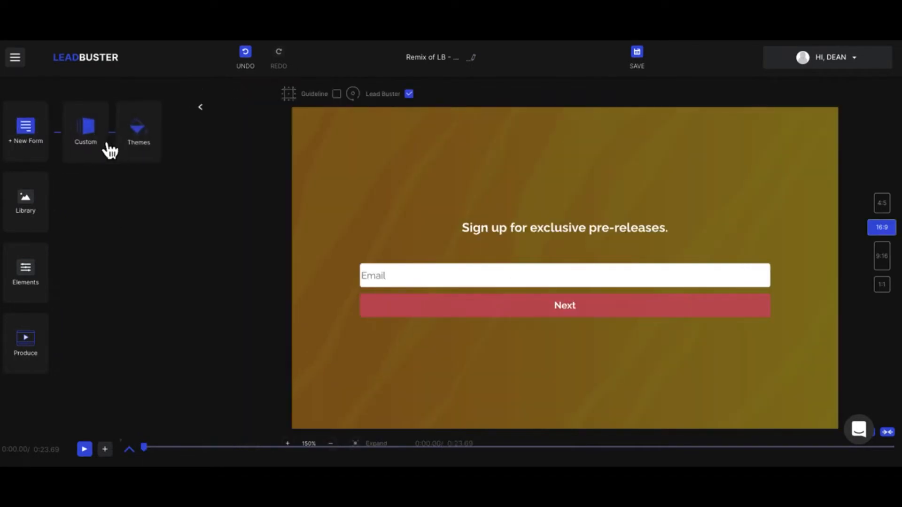
pyautogui.click(96, 141)
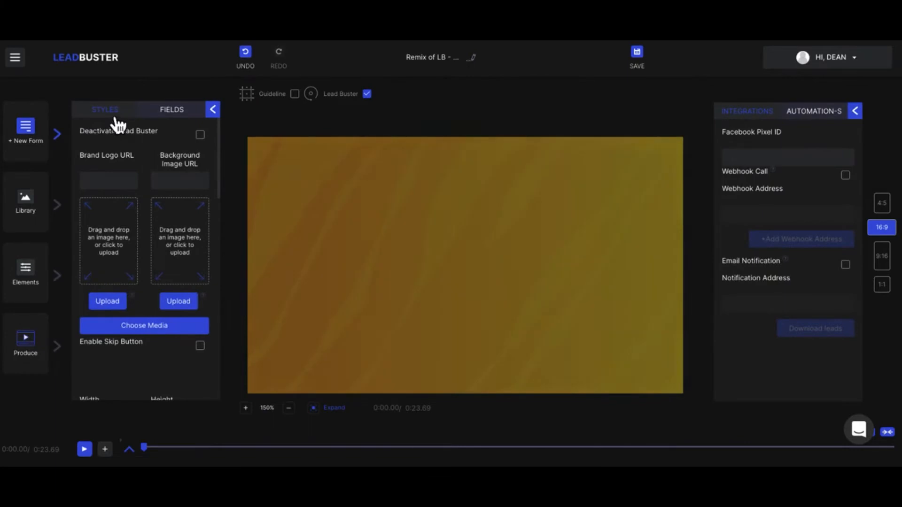
pyautogui.scroll(-10, 146, 296)
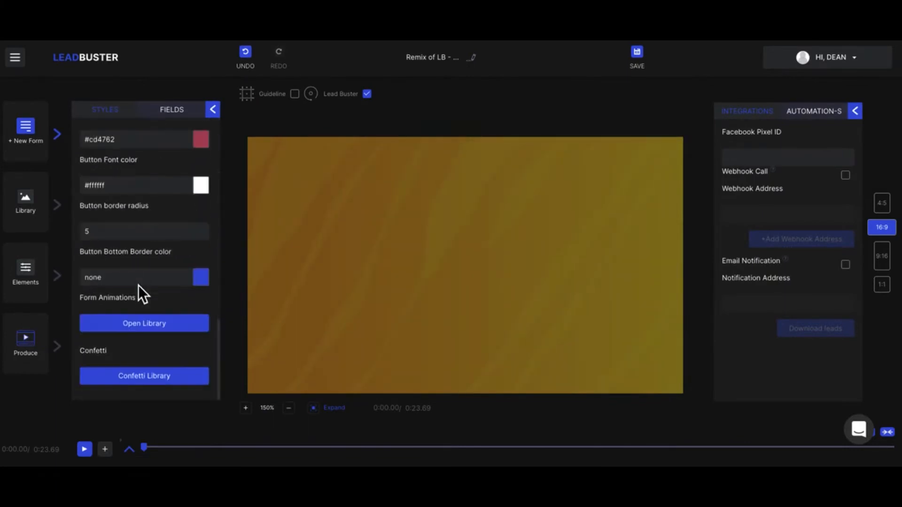
pyautogui.click(139, 283)
pyautogui.scroll(10, 138, 286)
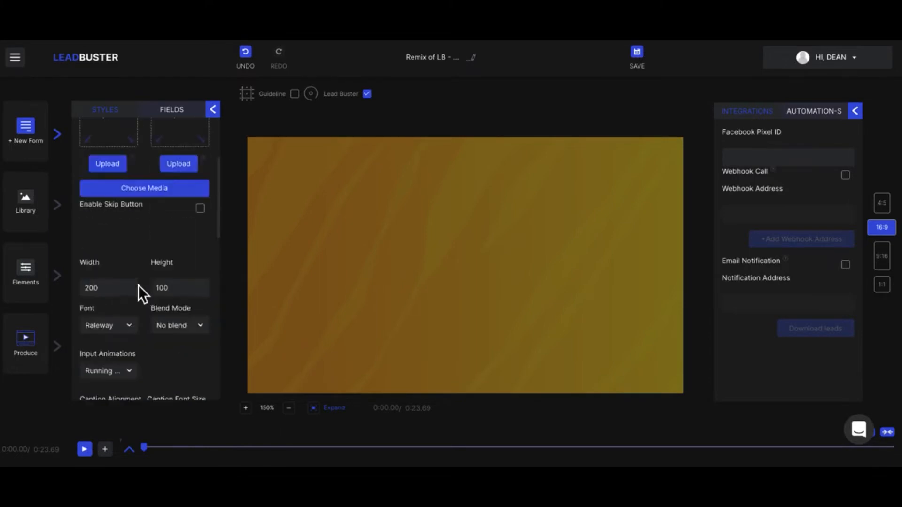
pyautogui.click(177, 120)
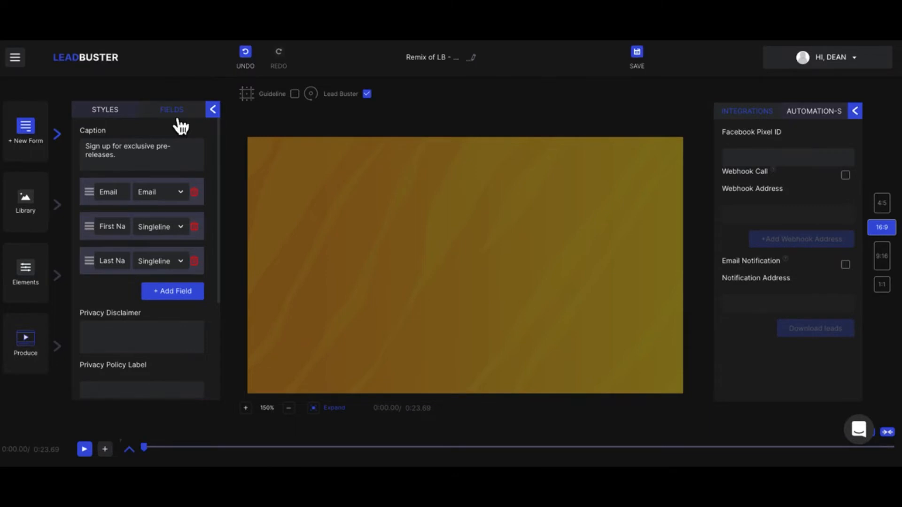
pyautogui.click(189, 293)
pyautogui.click(185, 329)
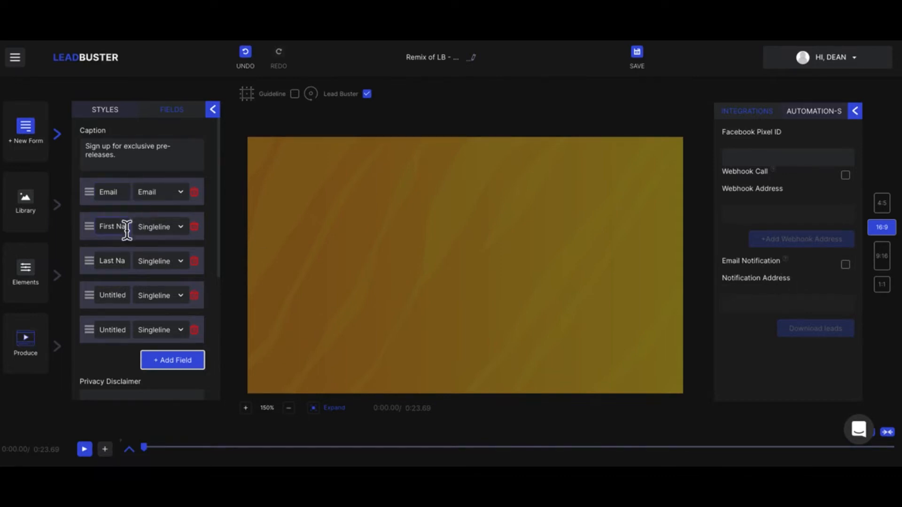
pyautogui.click(203, 305)
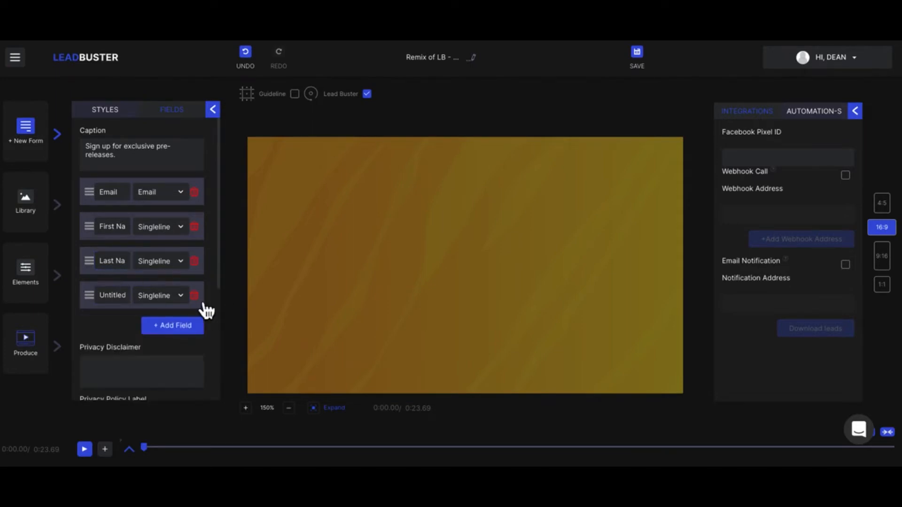
pyautogui.click(203, 304)
pyautogui.click(111, 197)
pyautogui.scroll(-2, 117, 296)
pyautogui.click(114, 253)
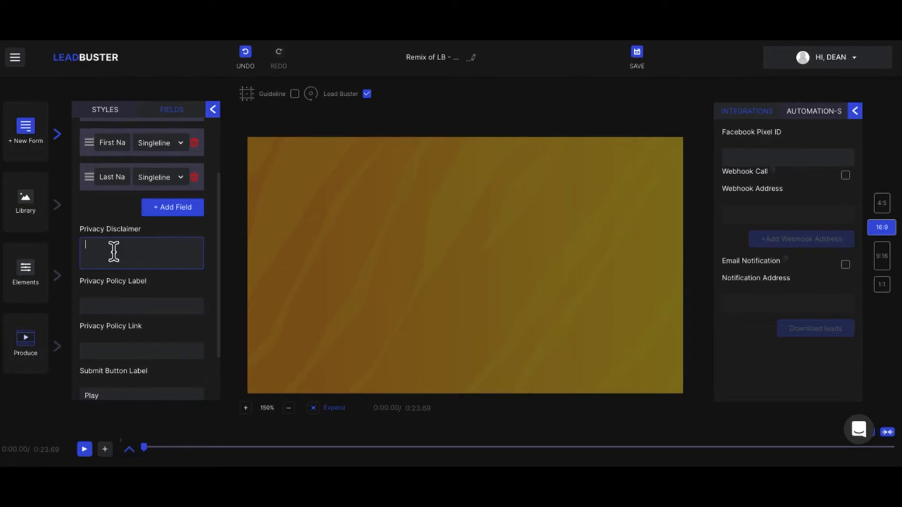
# Change the form's submit button label from 'Play' to 'Get This Now'
pyautogui.click(123, 306)
pyautogui.scroll(-2, 124, 310)
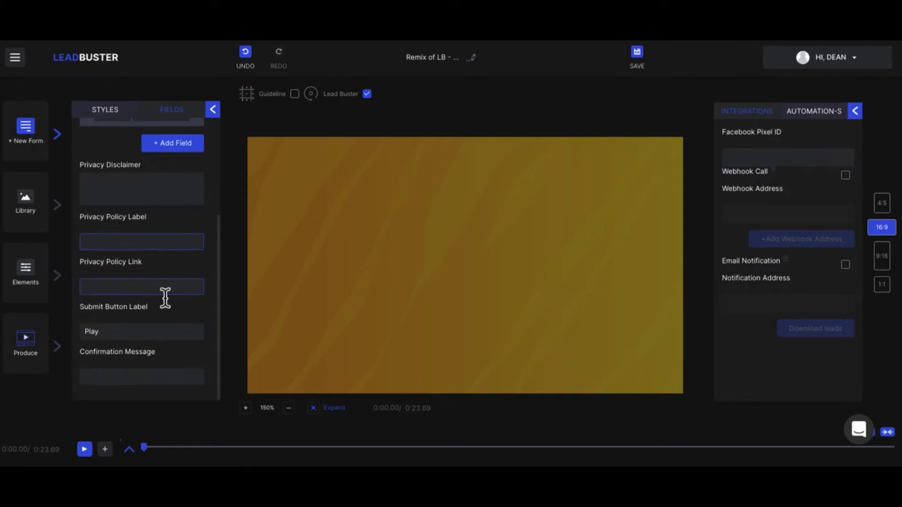
pyautogui.click(112, 335)
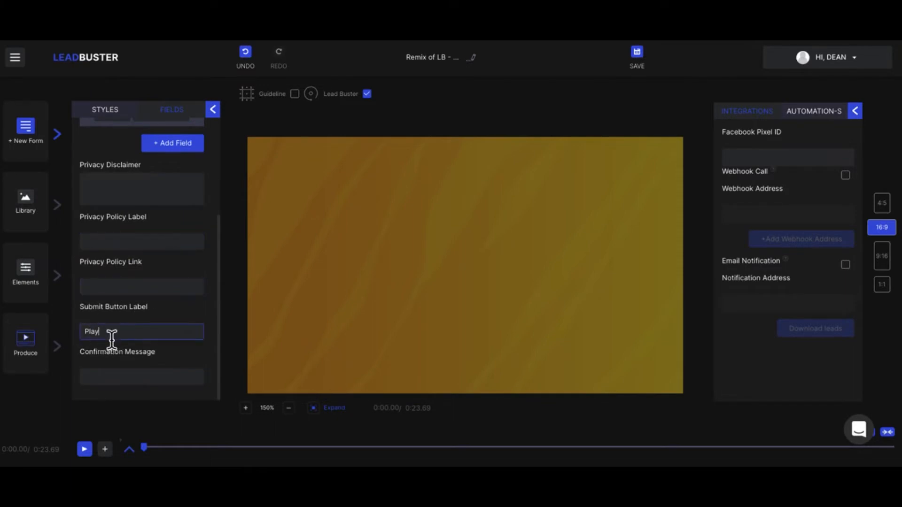
pyautogui.press('BackSpace')
pyautogui.press('BackSpace')
pyautogui.press('BackSpace')
pyautogui.press('BackSpace')
pyautogui.write('Get This Now')
# Collapse the form settings and integrations panels to leave only the canvas
pyautogui.click(123, 378)
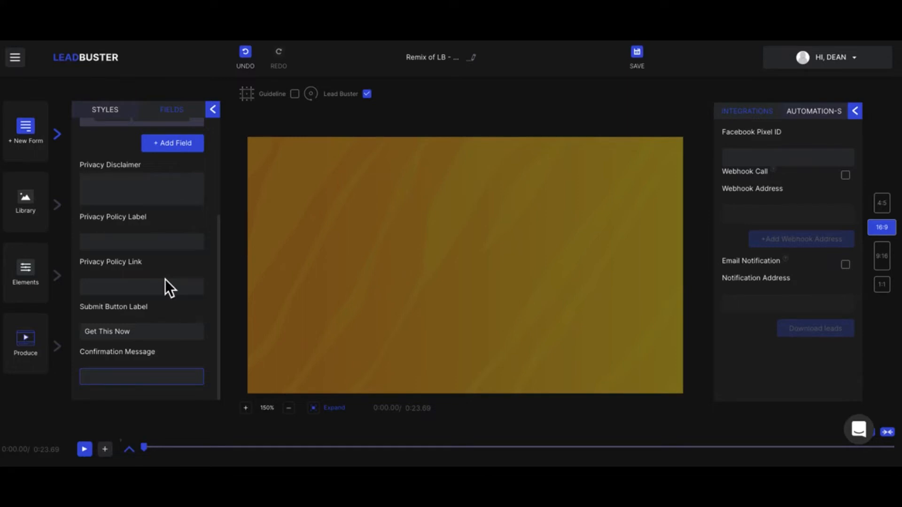
pyautogui.scroll(3, 165, 285)
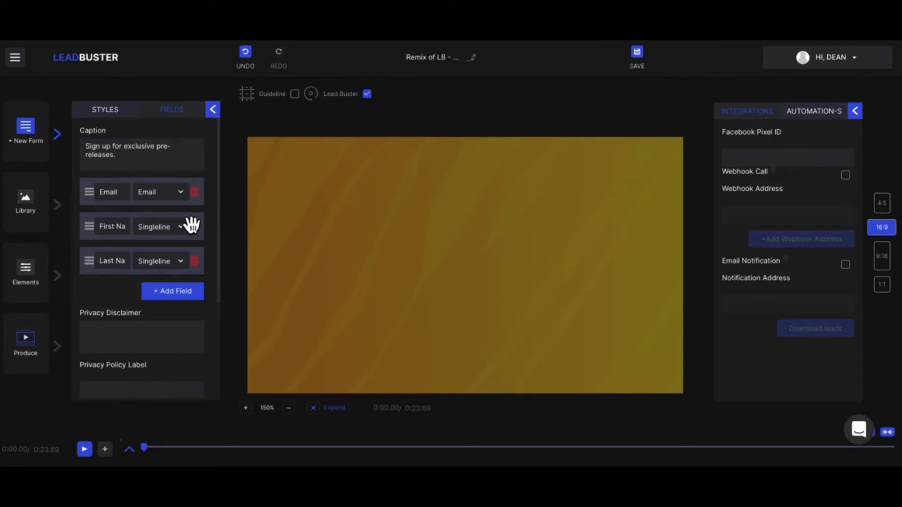
pyautogui.click(213, 109)
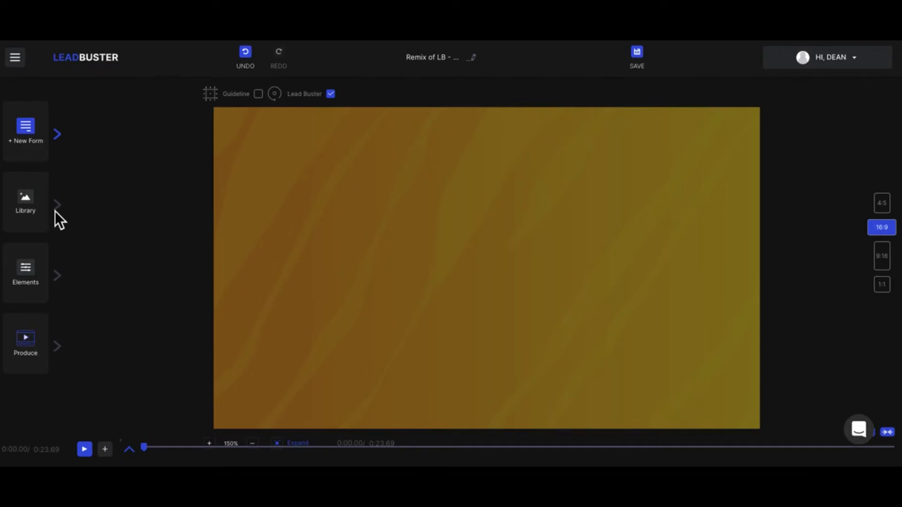
# Add an 'Enter Text Here' text layer to the canvas centre and collapse its settings
pyautogui.click(59, 281)
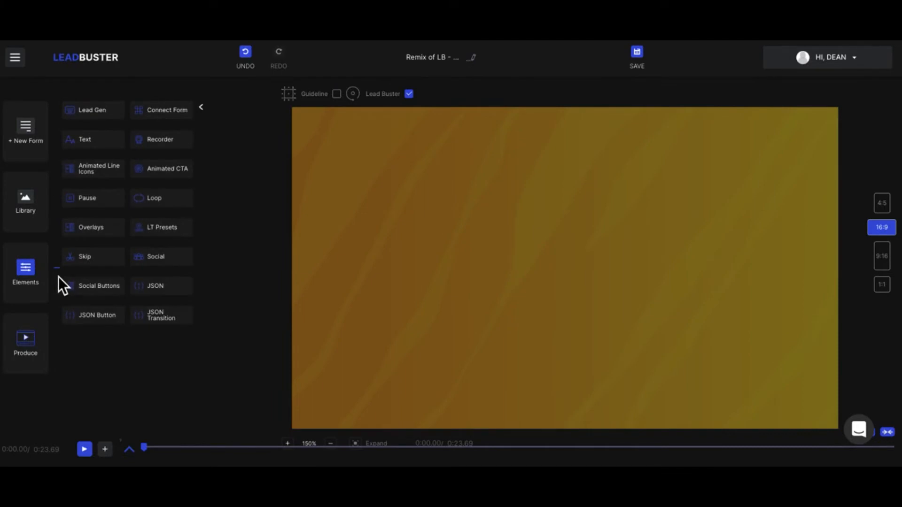
pyautogui.click(98, 153)
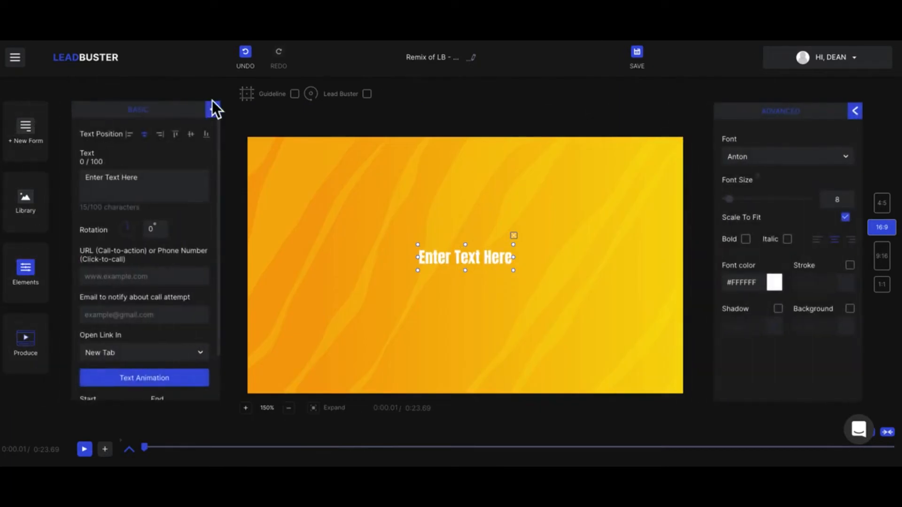
pyautogui.scroll(-2, 126, 256)
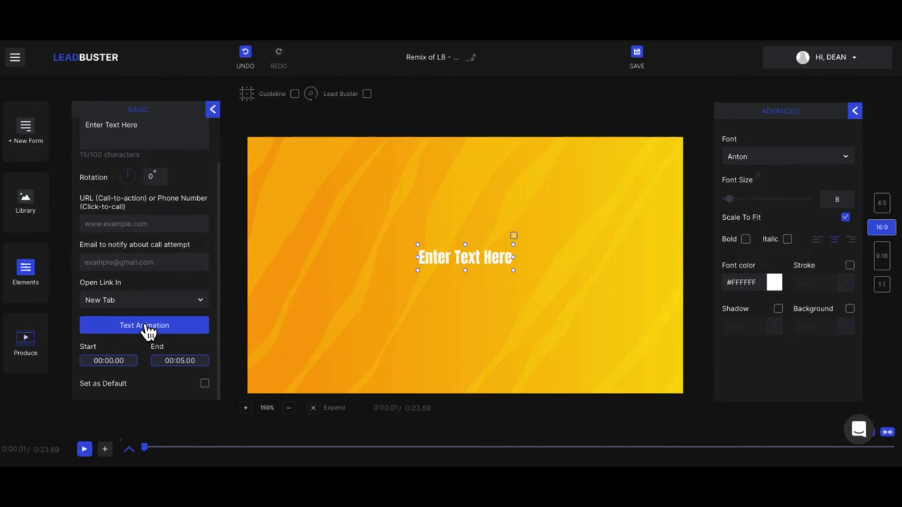
pyautogui.click(213, 110)
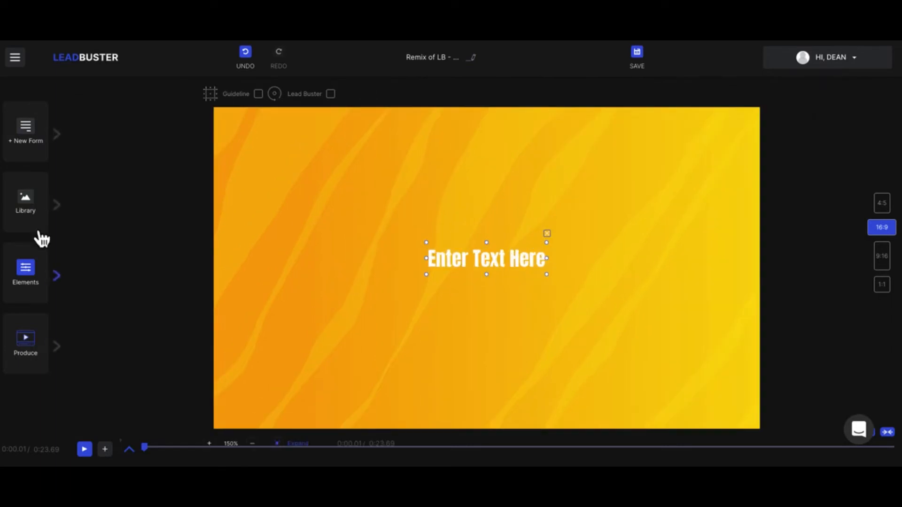
pyautogui.click(41, 270)
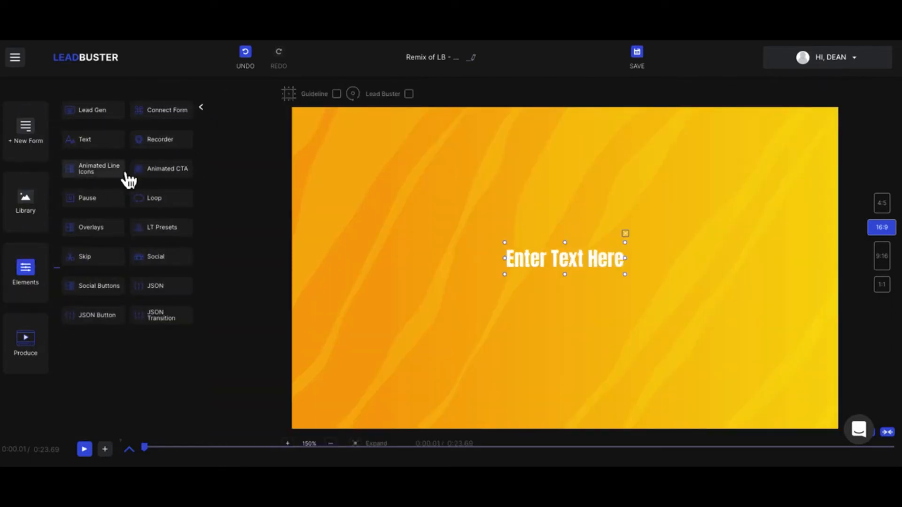
pyautogui.click(157, 177)
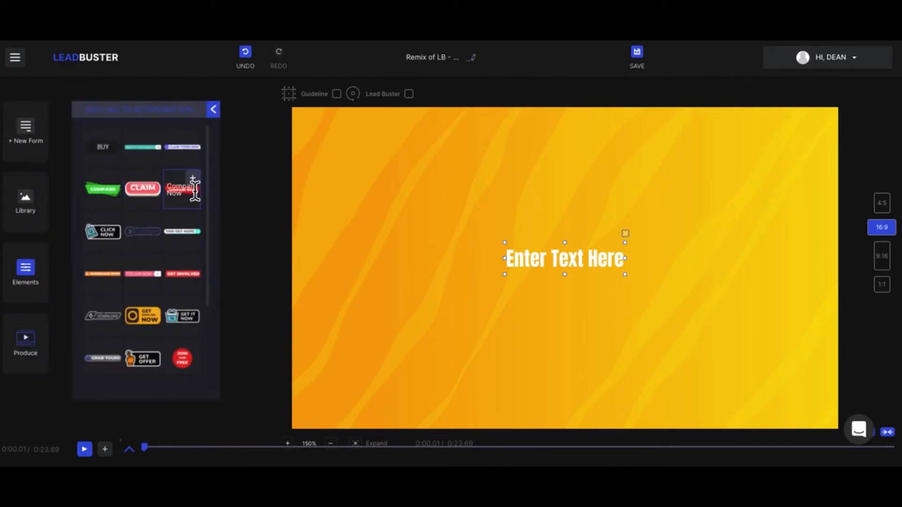
pyautogui.click(198, 181)
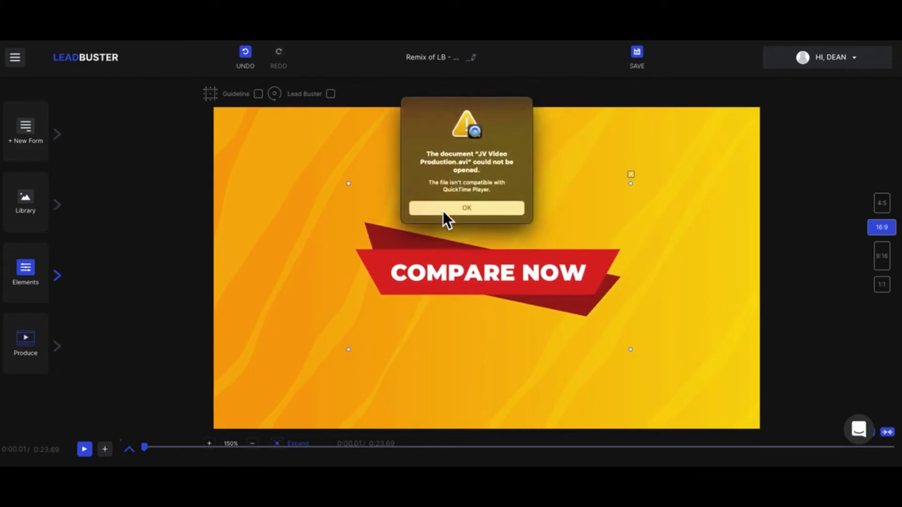
pyautogui.click(444, 211)
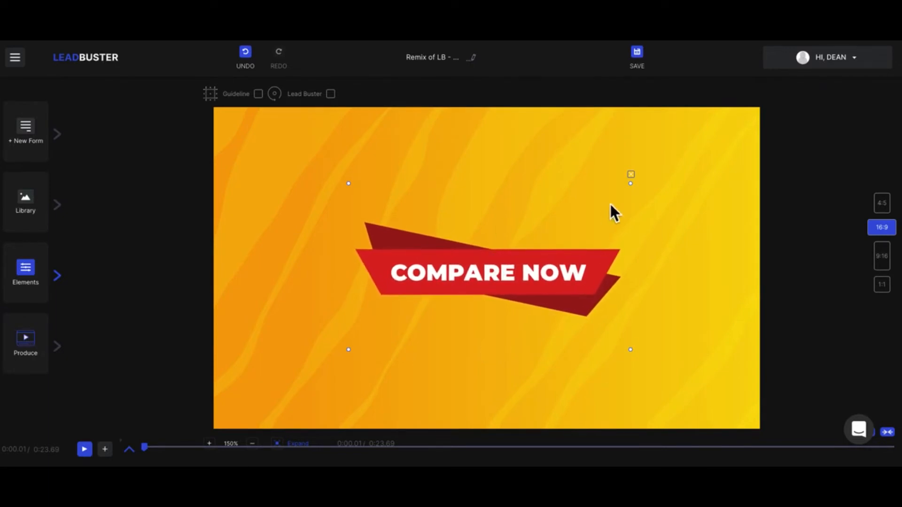
pyautogui.click(631, 176)
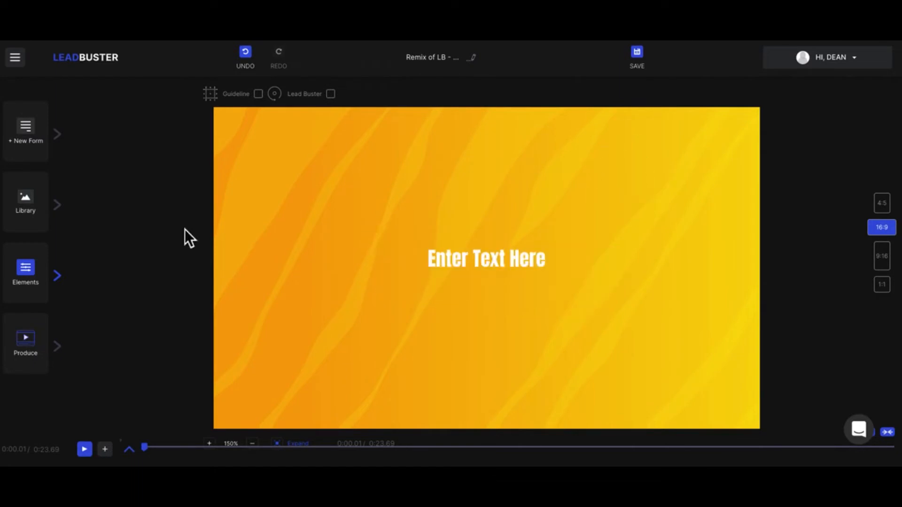
# Delete the 'Enter Text Here' text element from the canvas and show the Overlays library
pyautogui.click(478, 260)
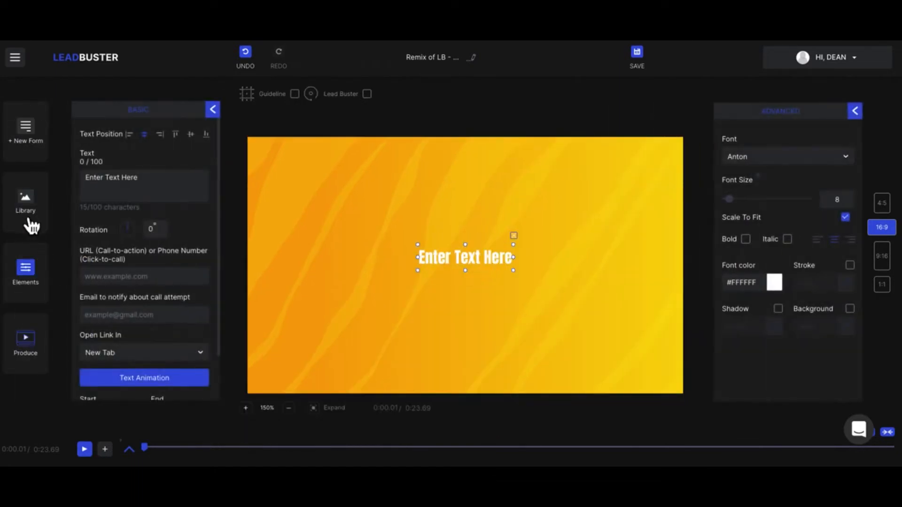
pyautogui.click(30, 270)
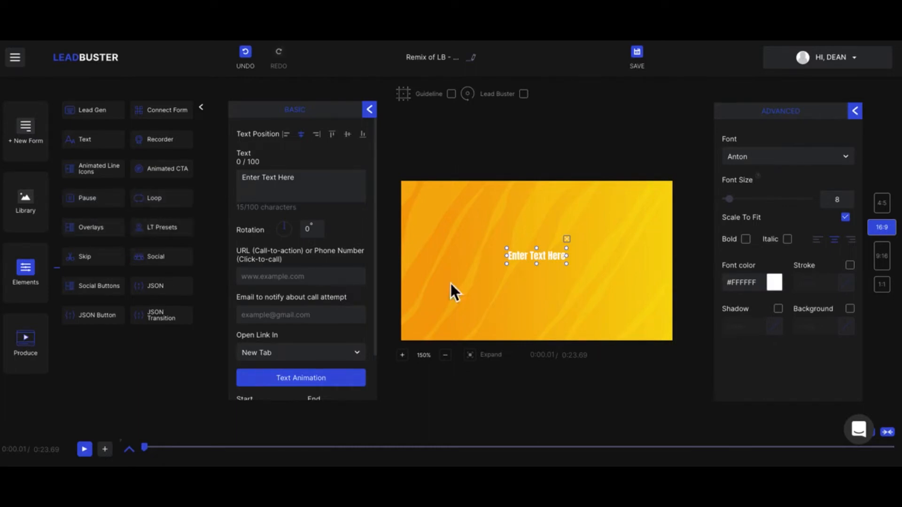
pyautogui.click(573, 244)
pyautogui.click(105, 228)
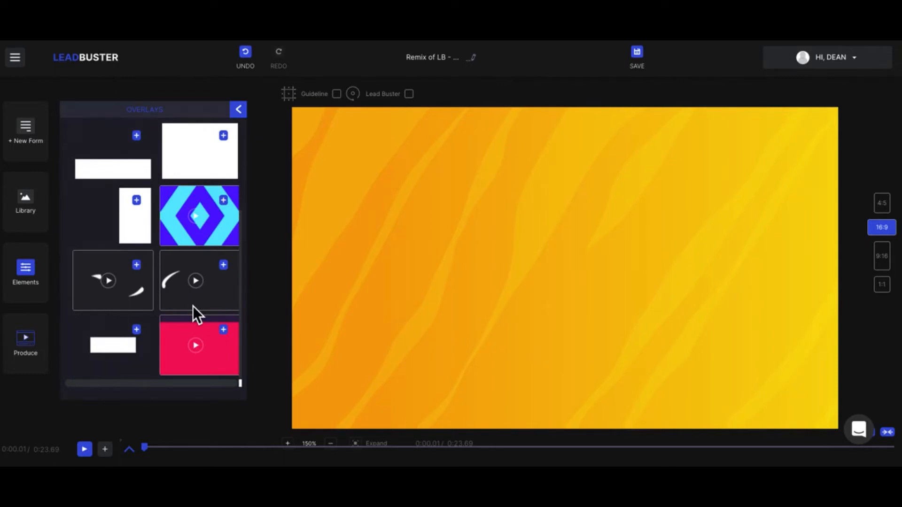
# Add an overlay to the video and set its colour to #1a0a0a
pyautogui.click(223, 266)
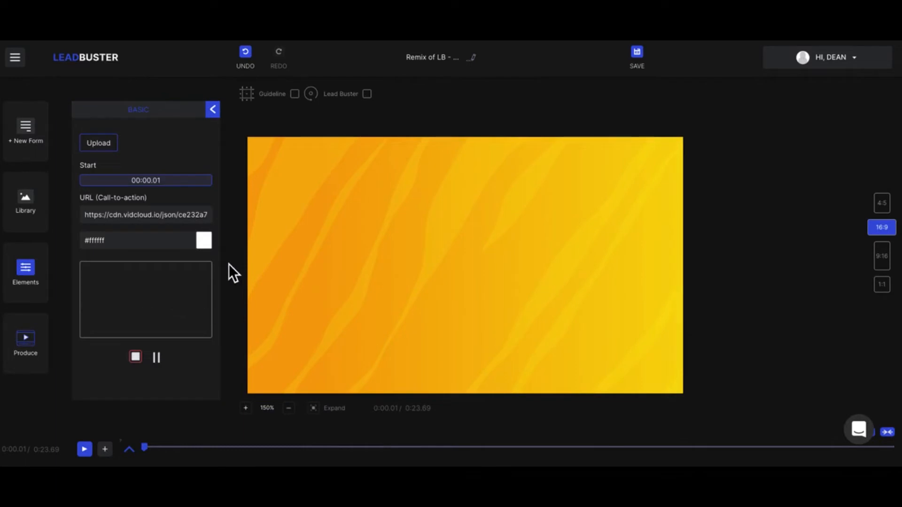
pyautogui.click(209, 243)
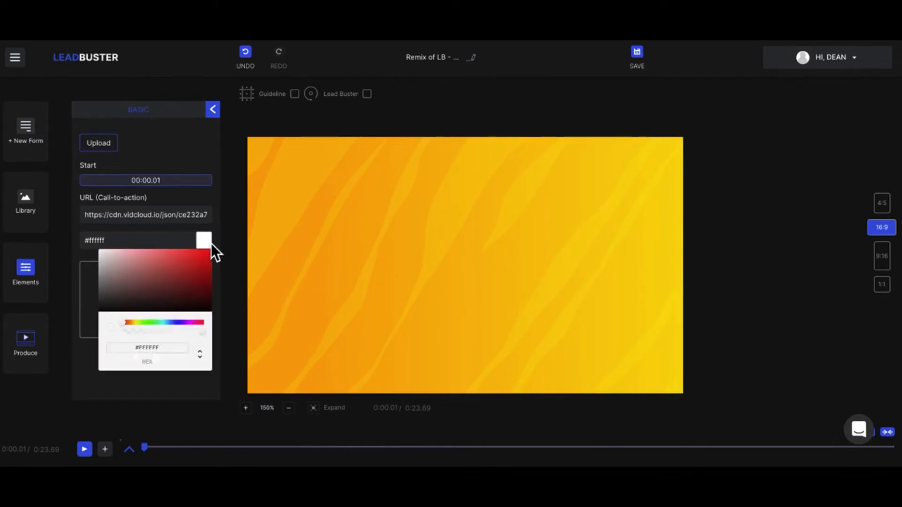
pyautogui.click(172, 307)
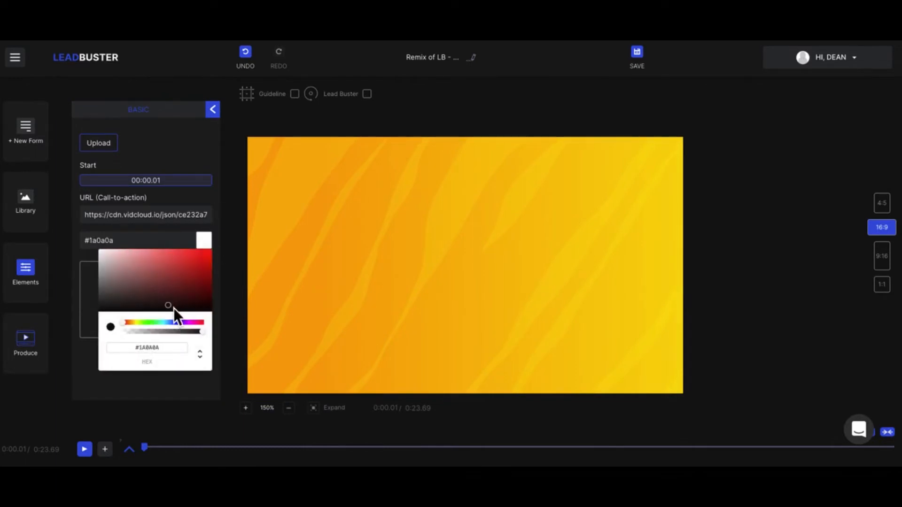
pyautogui.click(88, 318)
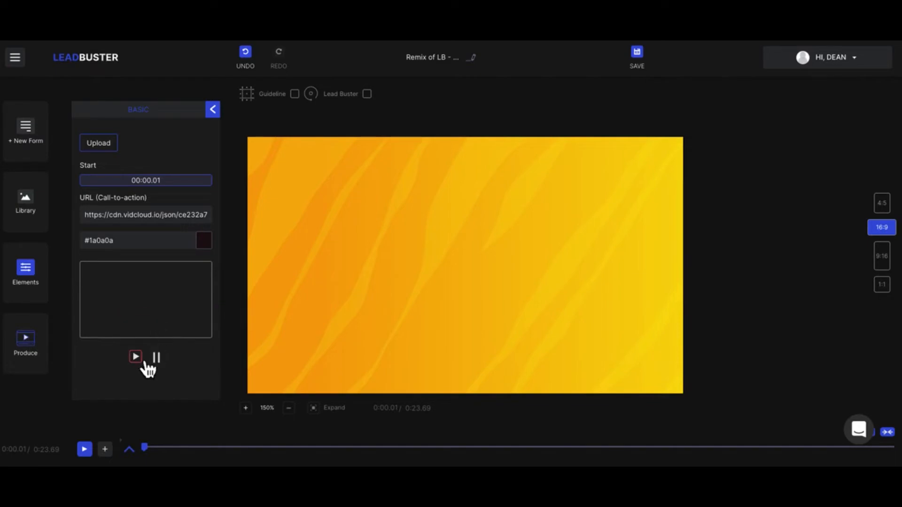
# Play and pause the animation preview until it reaches the 'Event in {{GEOCITY}}' title
pyautogui.click(91, 452)
pyautogui.click(92, 452)
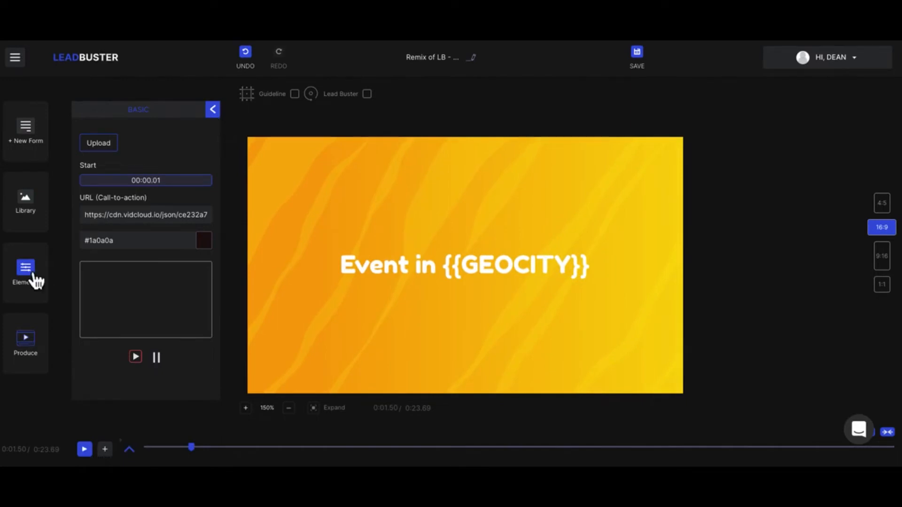
pyautogui.click(27, 275)
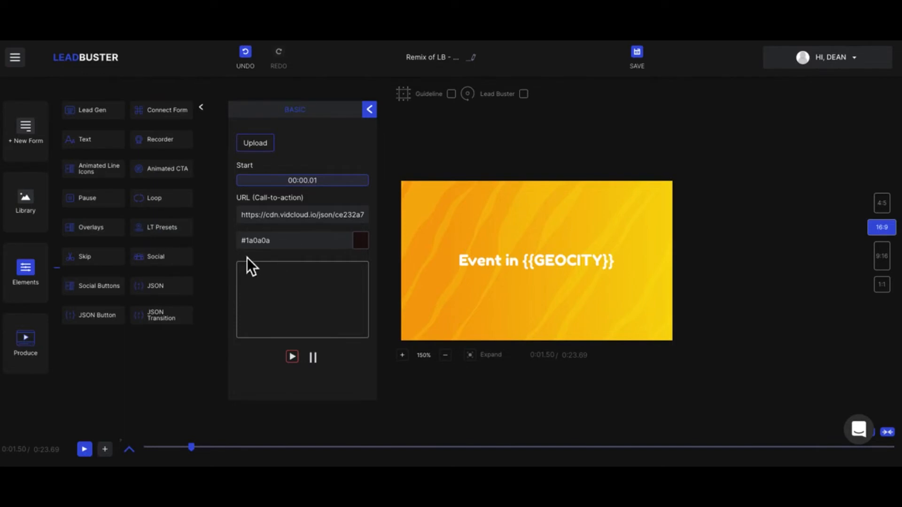
# Apply 'Preset - Postcard Effect' from the Lower Thirds Presets list
pyautogui.click(158, 229)
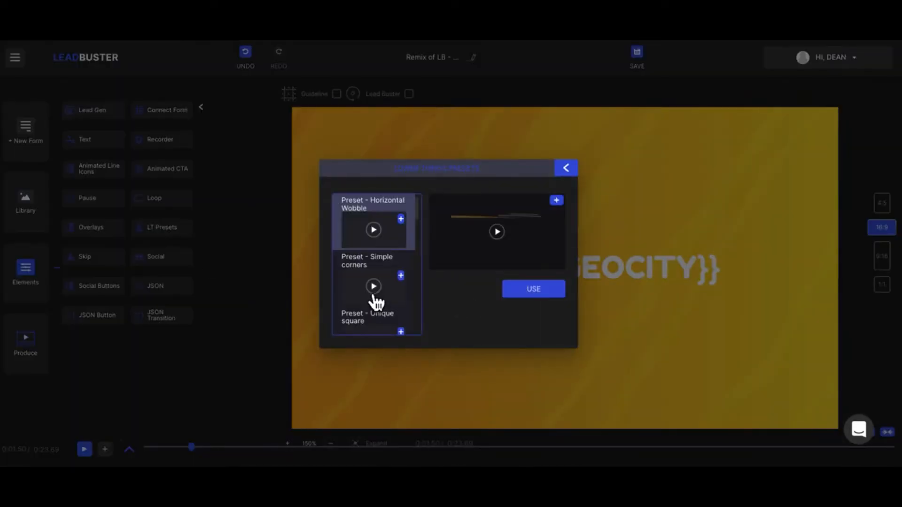
pyautogui.scroll(-5, 375, 303)
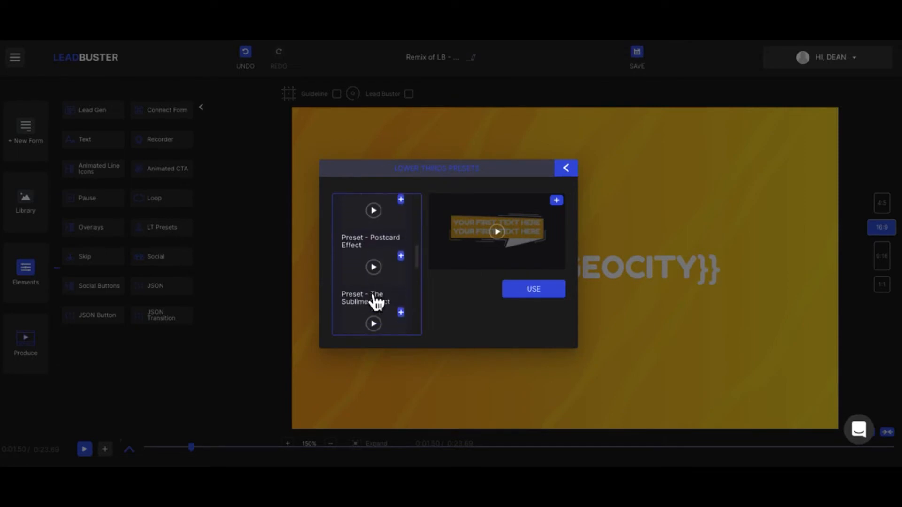
pyautogui.click(410, 268)
pyautogui.click(569, 175)
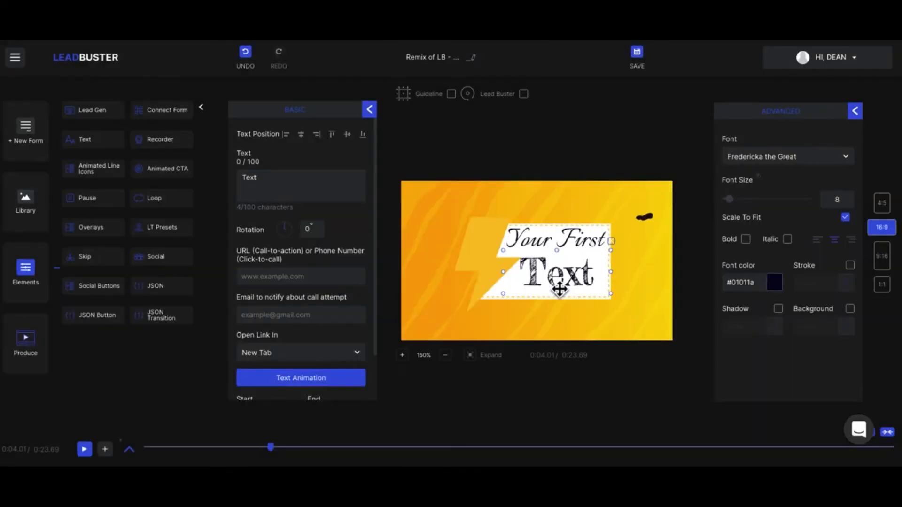
# Replace the lower third's placeholder 'Text' line with 'Hello'
pyautogui.click(550, 244)
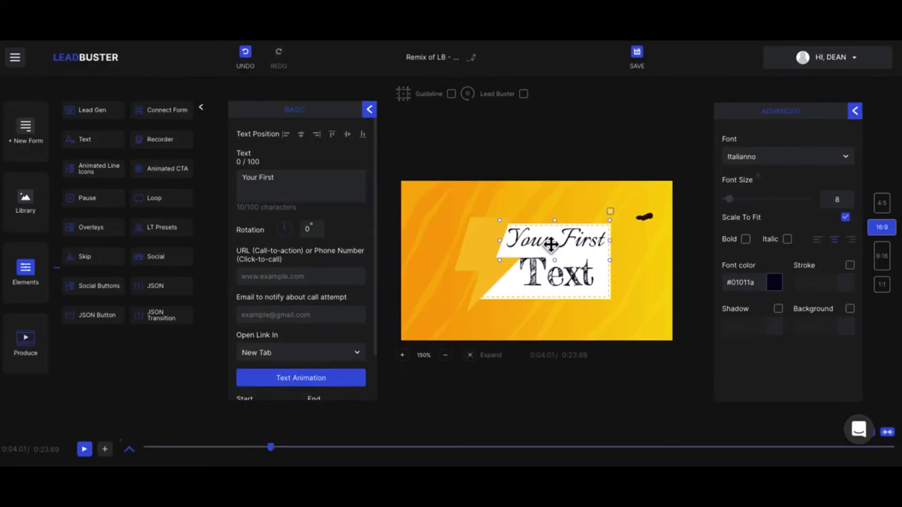
pyautogui.click(555, 287)
pyautogui.click(249, 278)
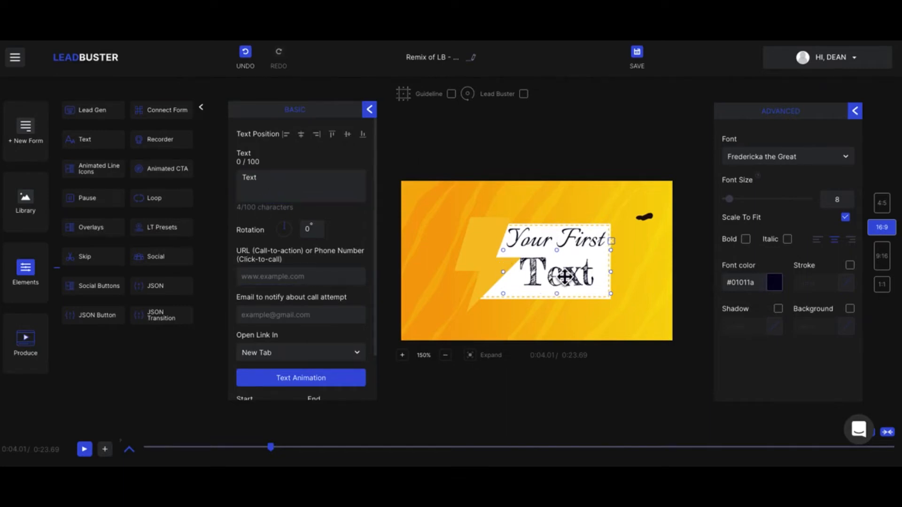
pyautogui.click(291, 182)
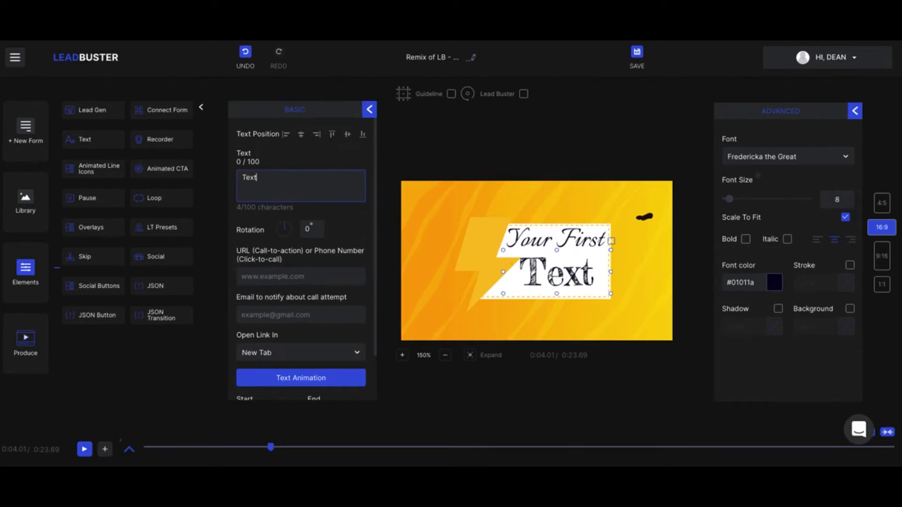
pyautogui.press('BackSpace')
pyautogui.press('BackSpace')
pyautogui.press('BackSpace')
pyautogui.press('BackSpace')
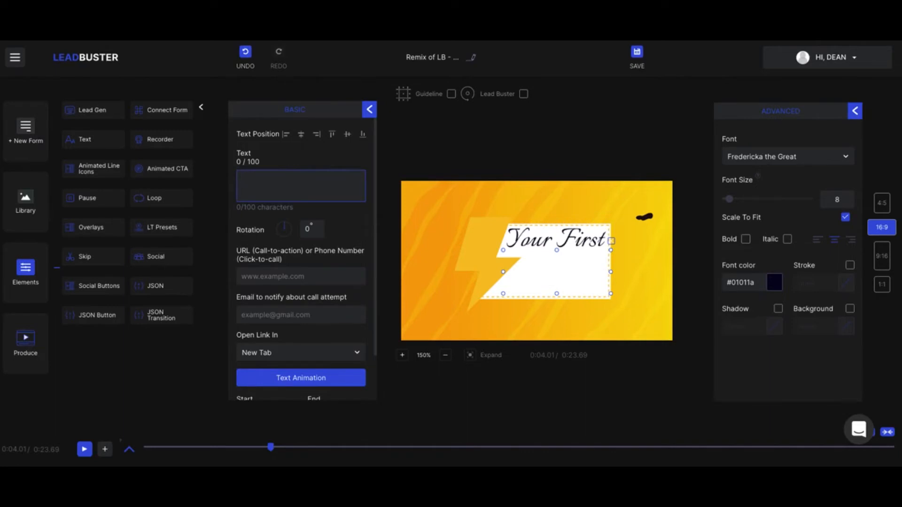
pyautogui.write('T')
pyautogui.press('BackSpace')
pyautogui.write('Hello')
# Replace the 'Your First' line with a person's first name
pyautogui.click(589, 243)
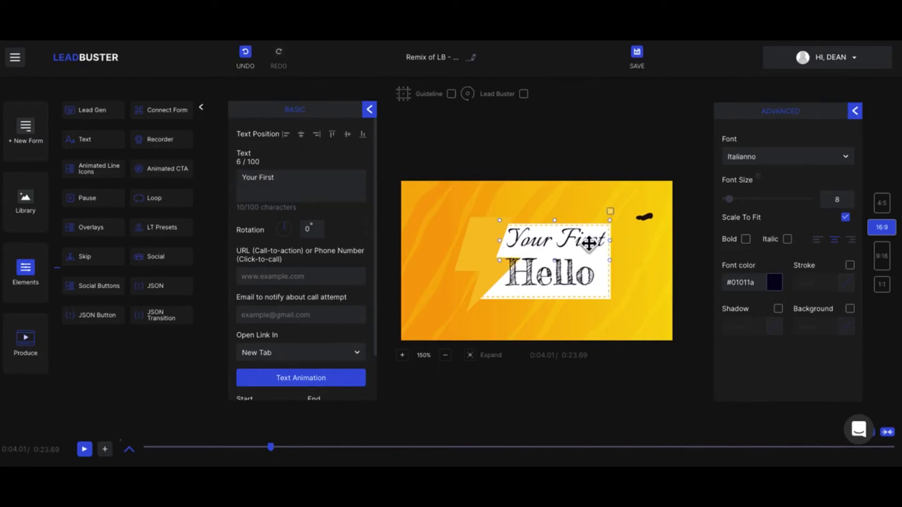
pyautogui.moveTo(298, 179); pyautogui.dragTo(244, 178)
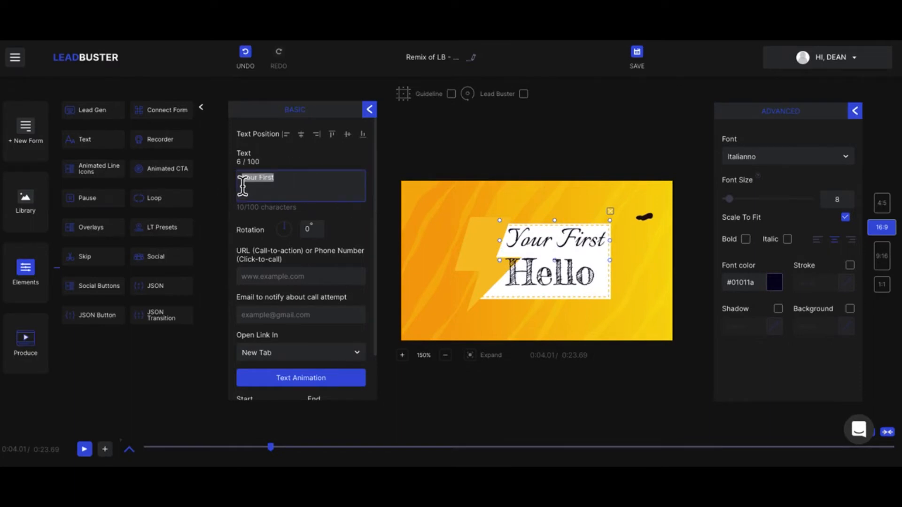
pyautogui.write('Dean')
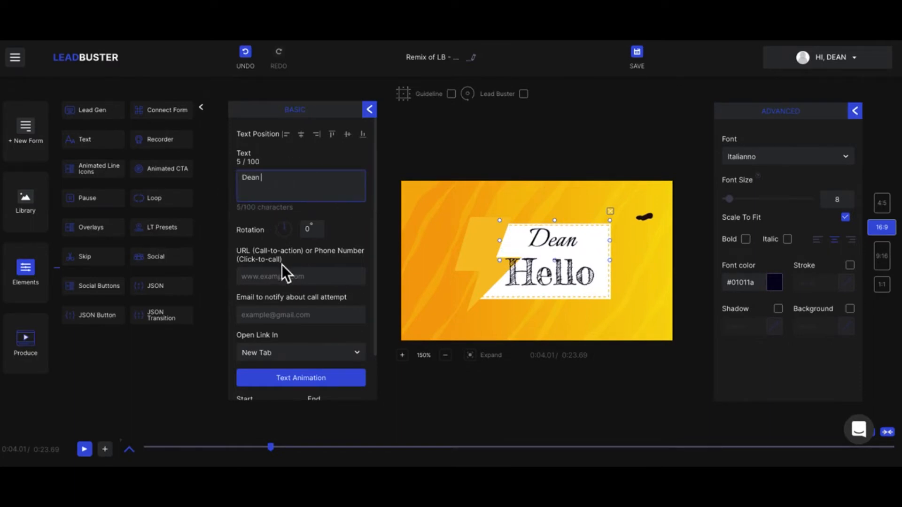
pyautogui.scroll(-1, 285, 272)
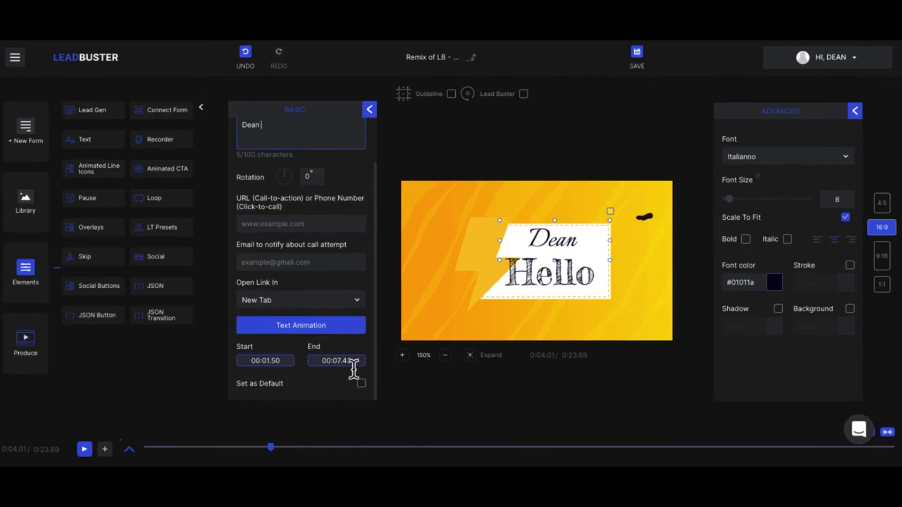
pyautogui.scroll(1, 361, 371)
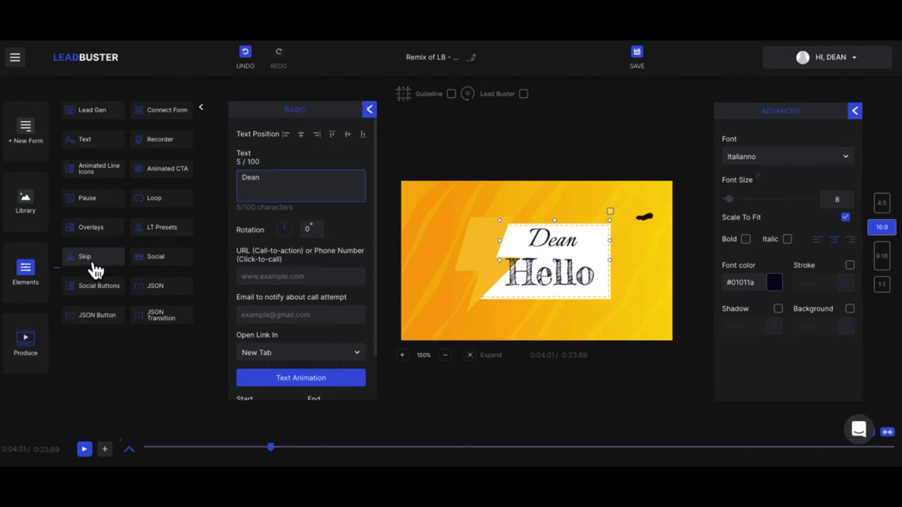
# Add a Facebook Like and Share plugin as a Like button, centred above the name
pyautogui.click(159, 266)
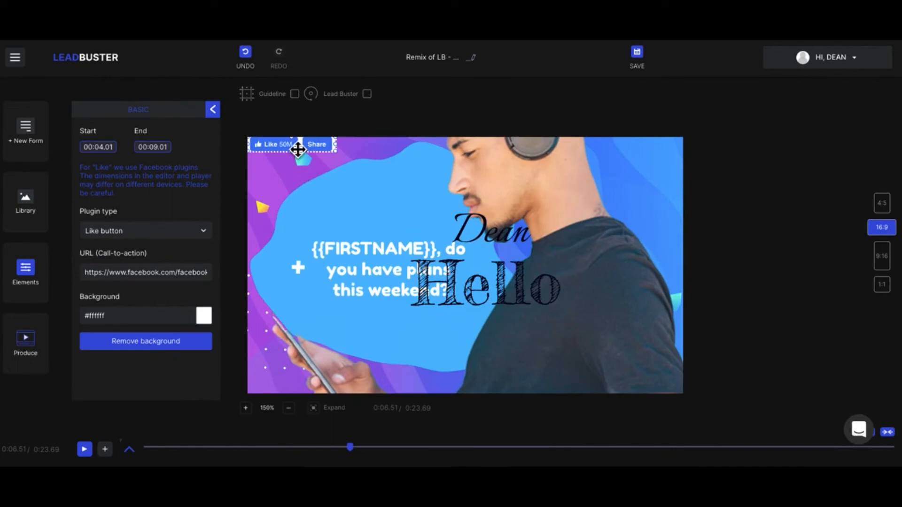
pyautogui.moveTo(323, 168); pyautogui.dragTo(421, 213)
pyautogui.click(179, 236)
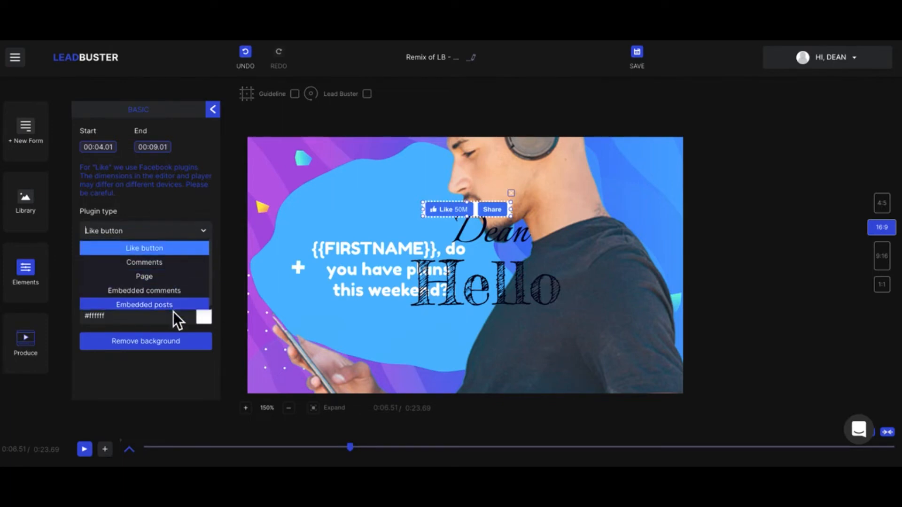
pyautogui.click(199, 233)
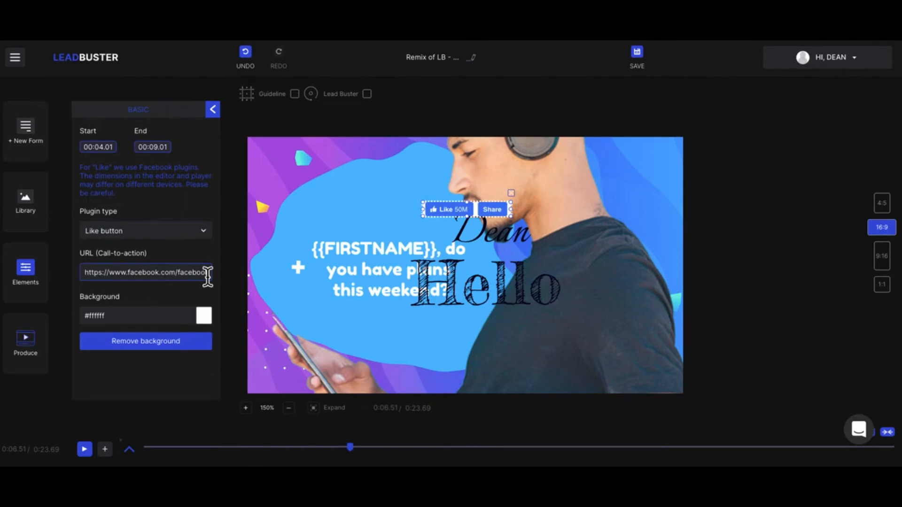
pyautogui.click(213, 111)
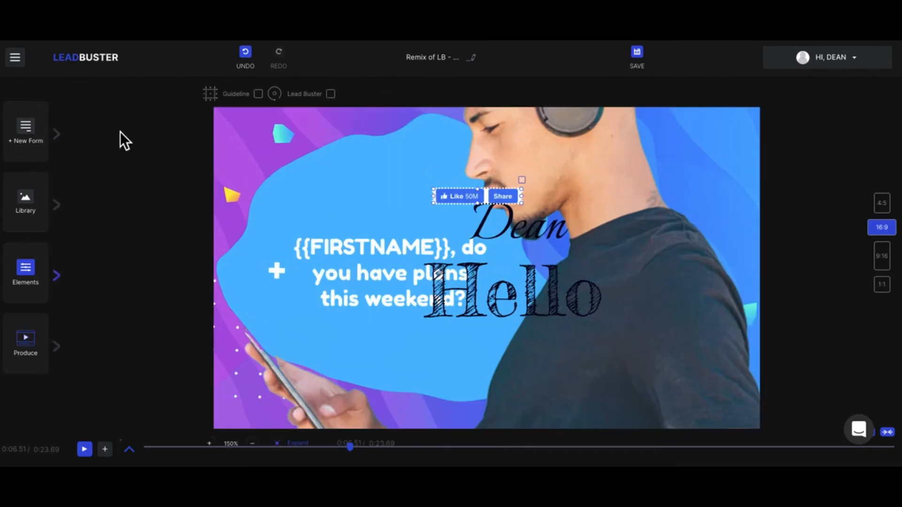
pyautogui.click(57, 276)
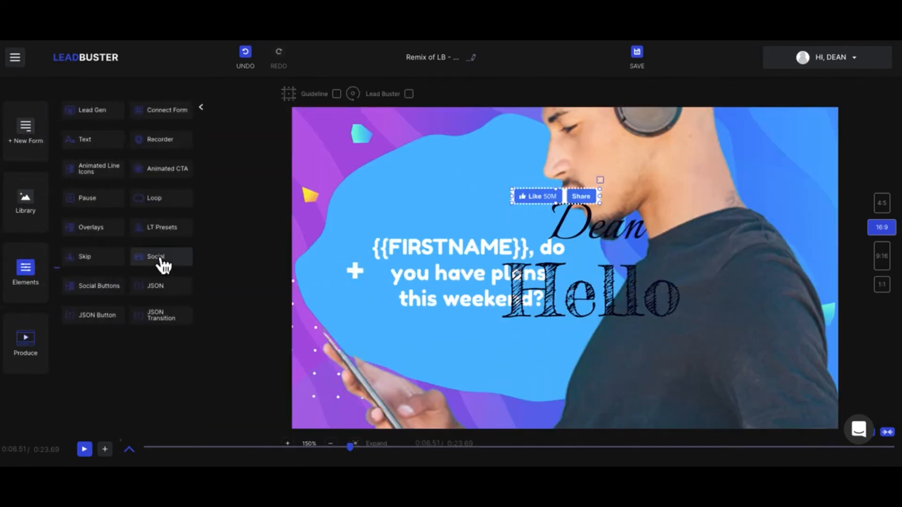
# Add the Youtube 04 social button and move it up near the top centre
pyautogui.click(95, 288)
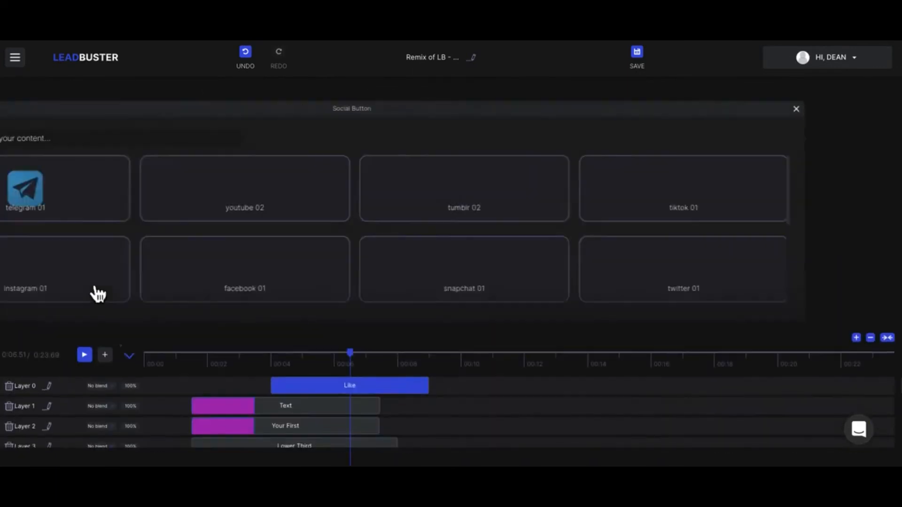
pyautogui.scroll(-5, 416, 251)
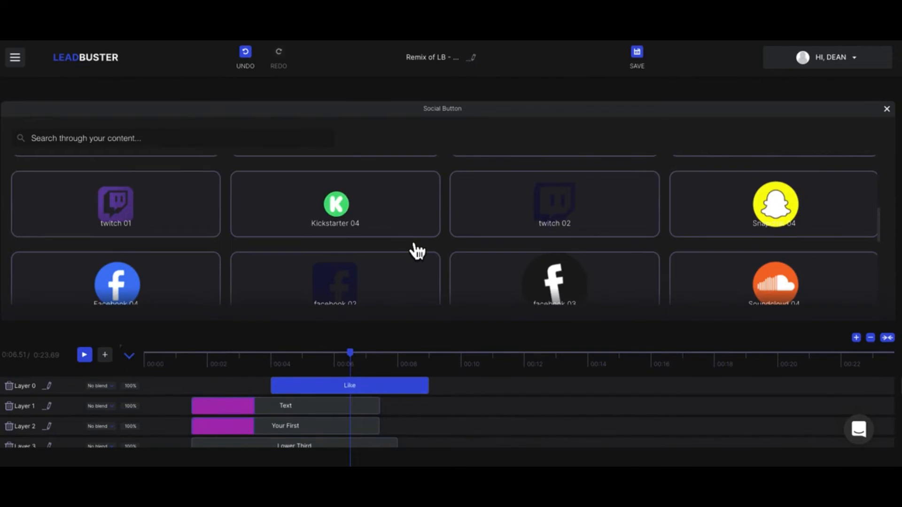
pyautogui.scroll(-5, 416, 252)
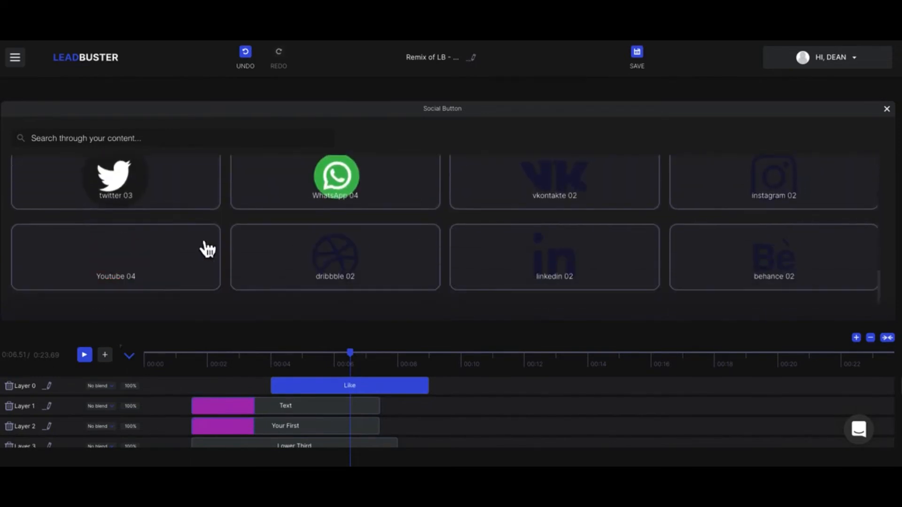
pyautogui.click(187, 261)
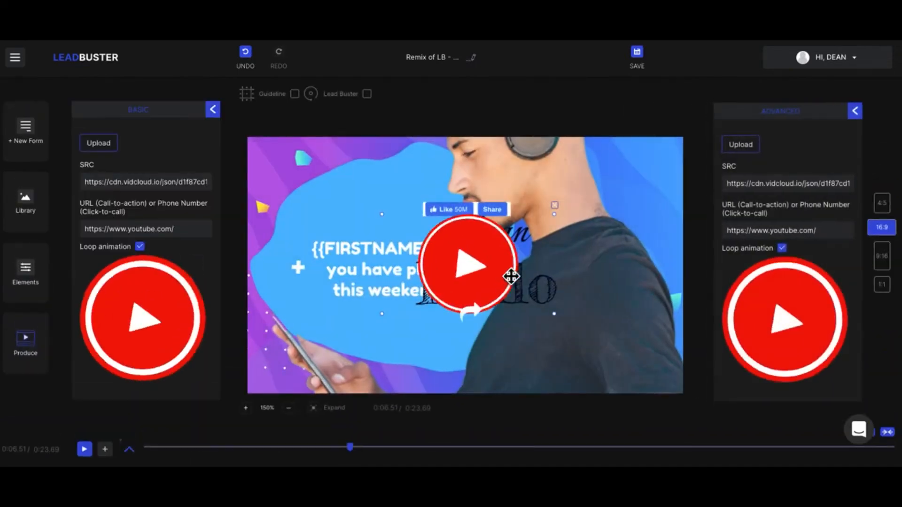
pyautogui.moveTo(487, 277); pyautogui.dragTo(489, 224)
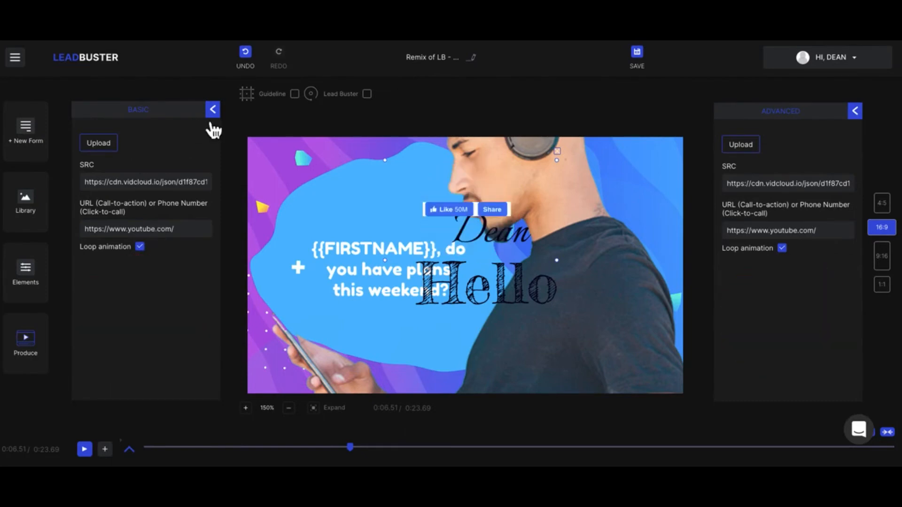
# Select the YouTube button and expand the layer timeline
pyautogui.click(213, 109)
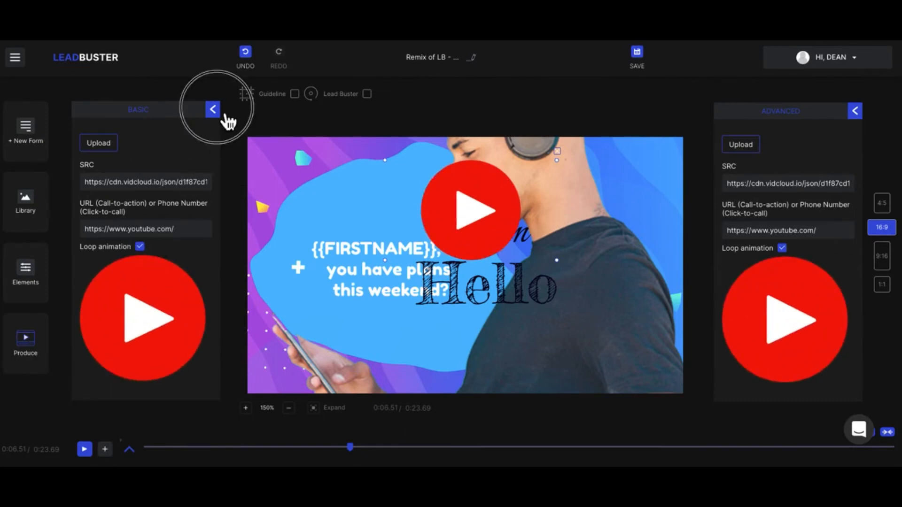
pyautogui.click(483, 235)
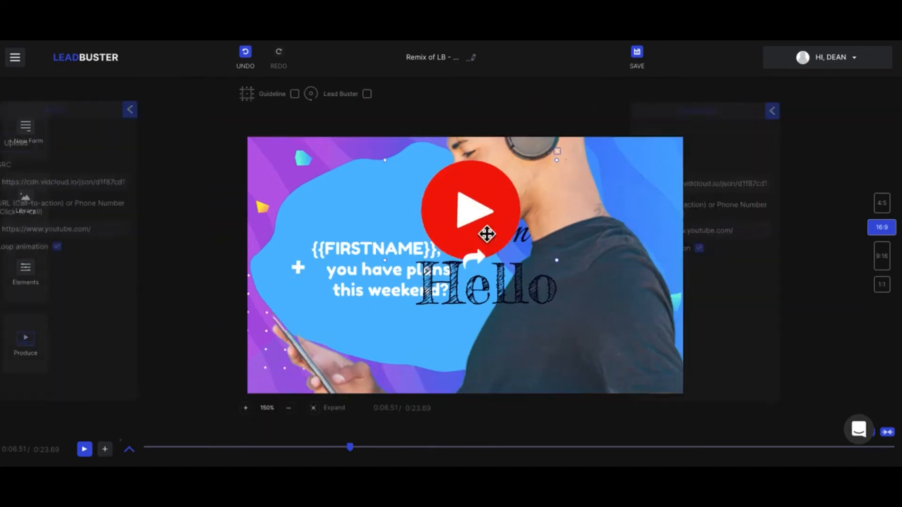
pyautogui.click(129, 450)
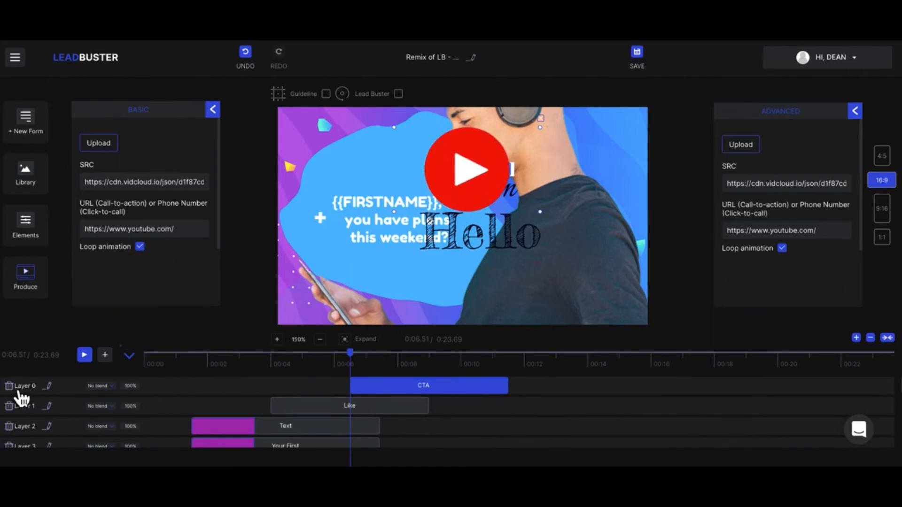
# After trying Multiply and Screen, set Layer 0's blend mode to Overlay
pyautogui.moveTo(104, 388)
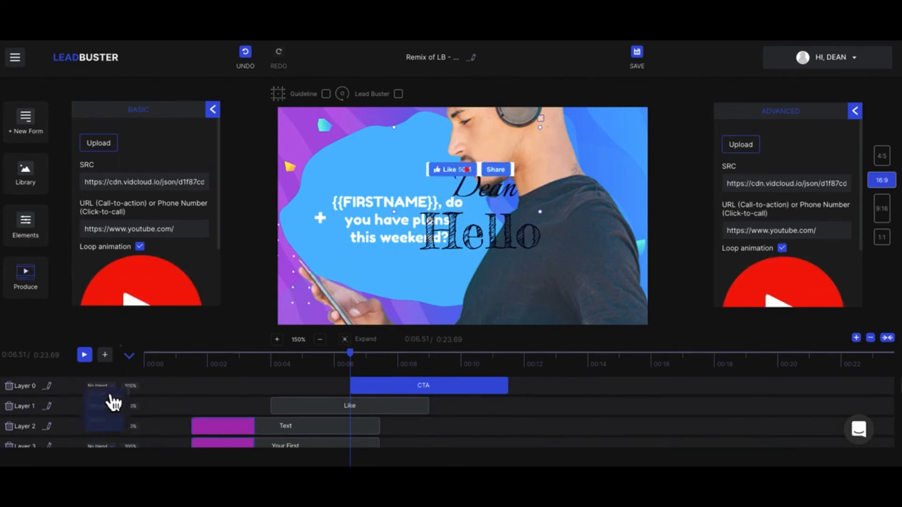
pyautogui.click(102, 414)
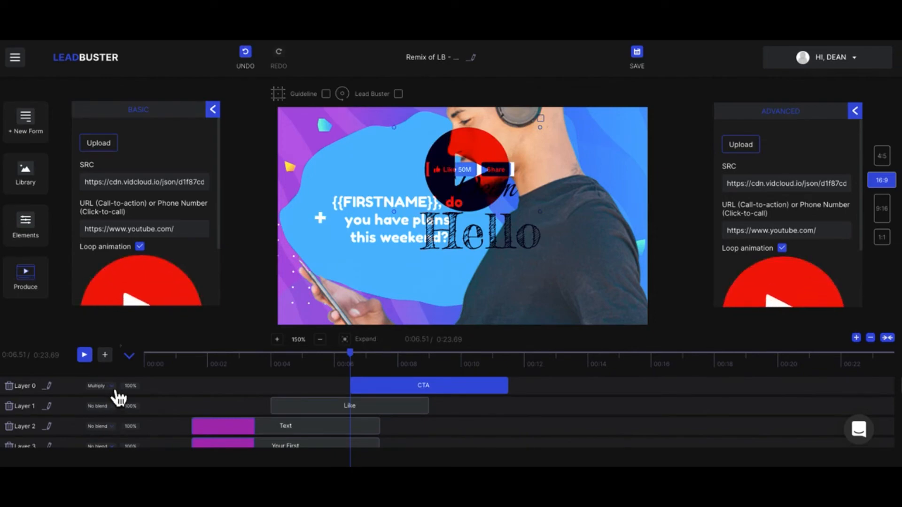
pyautogui.moveTo(114, 389)
pyautogui.click(114, 434)
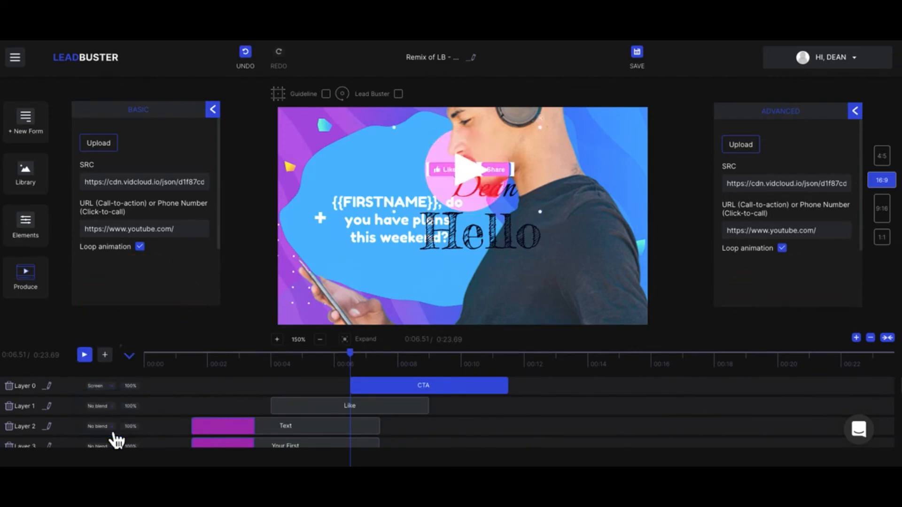
pyautogui.click(101, 383)
pyautogui.click(105, 389)
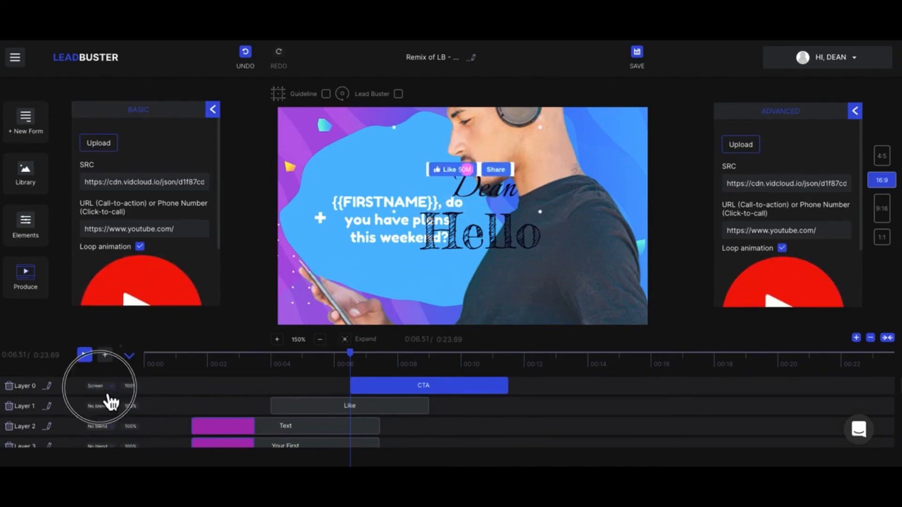
pyautogui.scroll(-2, 108, 432)
pyautogui.click(104, 430)
pyautogui.click(96, 416)
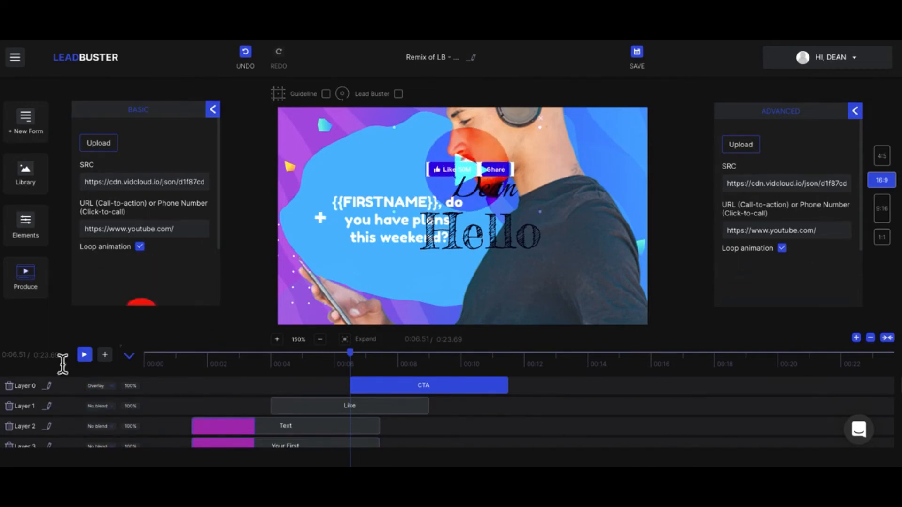
# Delete the CTA and Like layers from the timeline, confirming each deletion
pyautogui.click(10, 387)
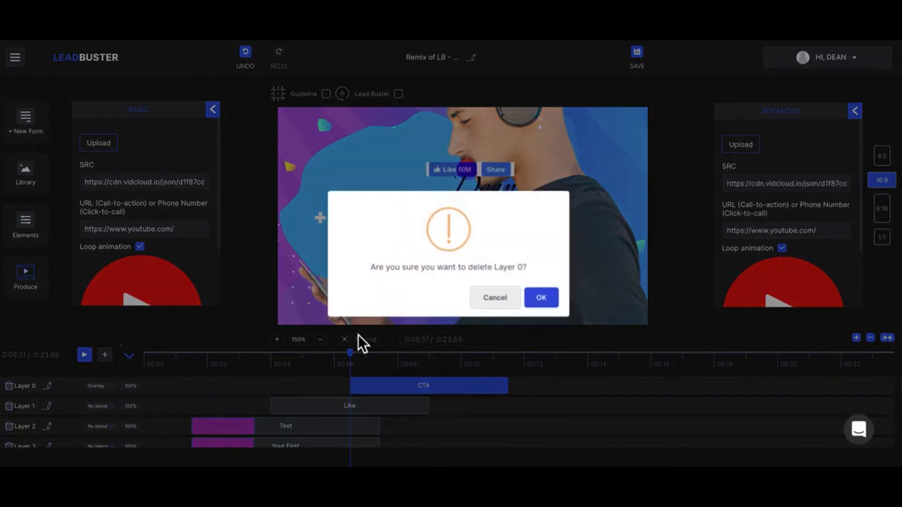
pyautogui.click(558, 297)
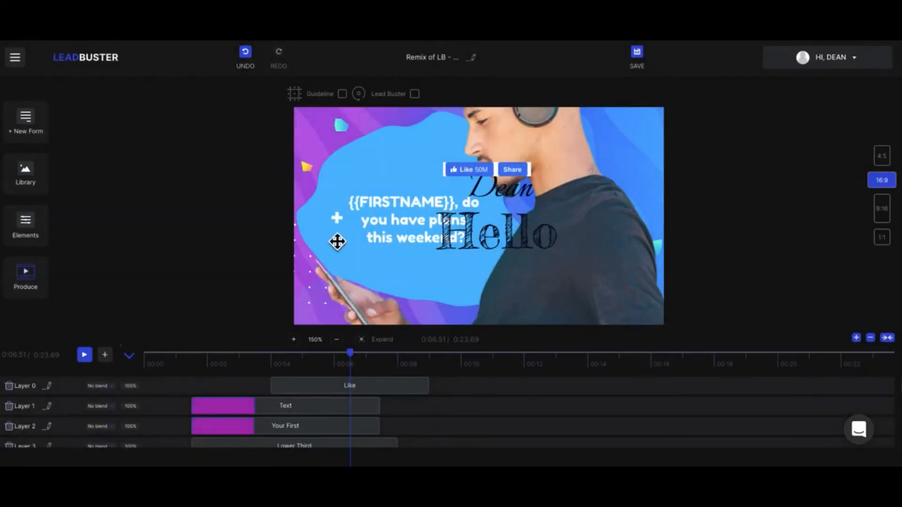
pyautogui.click(511, 240)
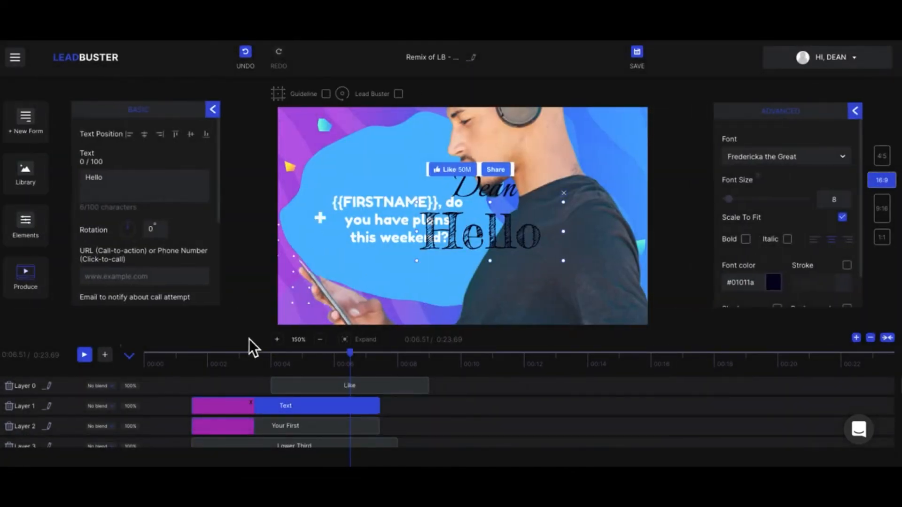
pyautogui.click(9, 387)
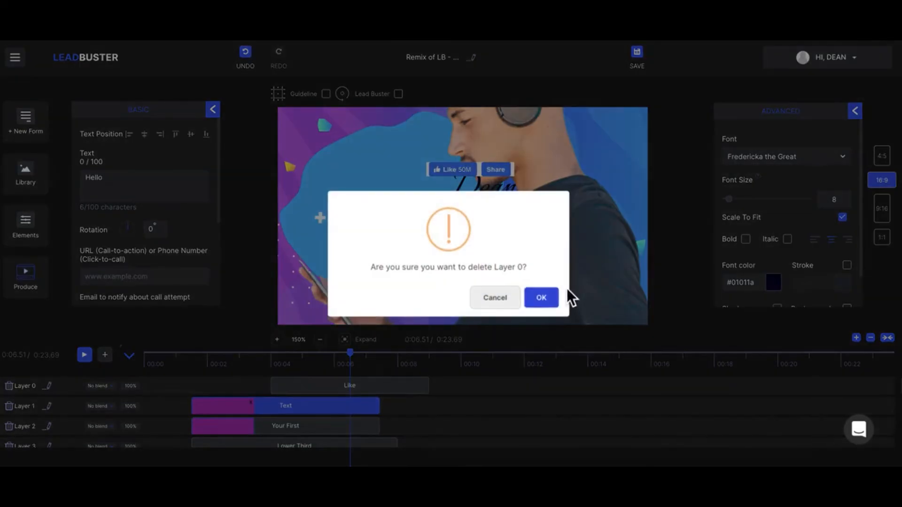
pyautogui.click(554, 304)
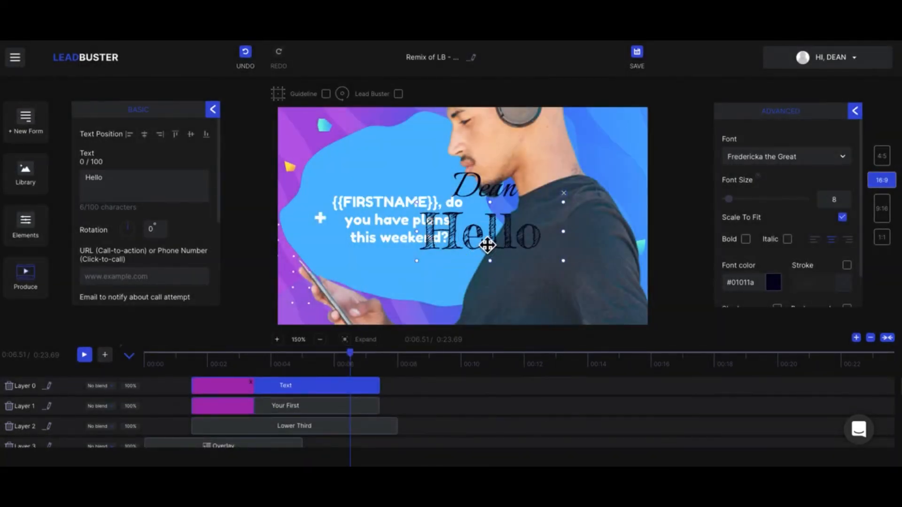
# Delete the 'Hello' text, leaving the first-name text selected
pyautogui.moveTo(490, 202); pyautogui.dragTo(509, 216)
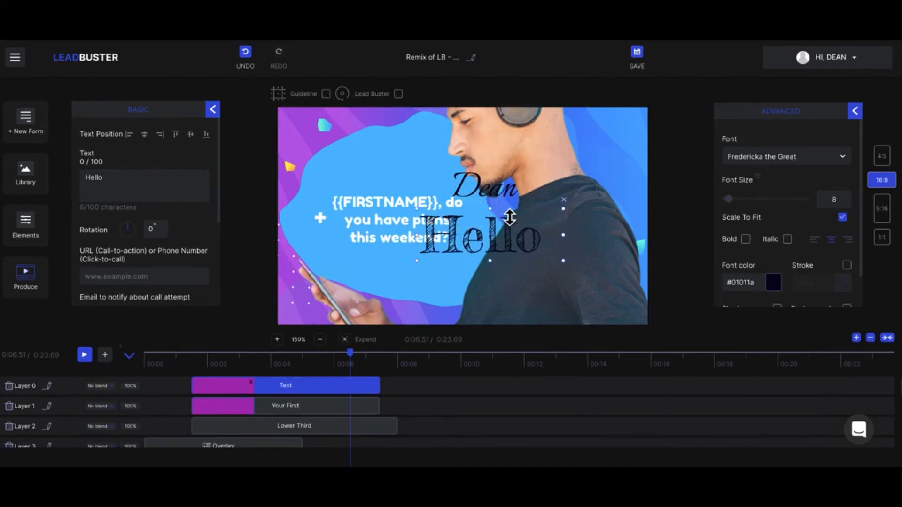
pyautogui.click(563, 200)
pyautogui.click(513, 191)
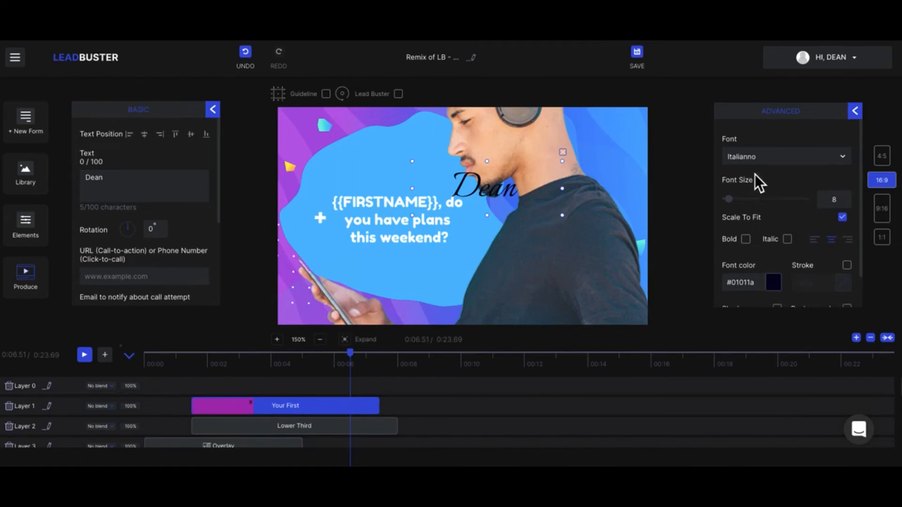
# Browse the Dean text's font choices, keep Italianno, and close the text panels
pyautogui.click(747, 163)
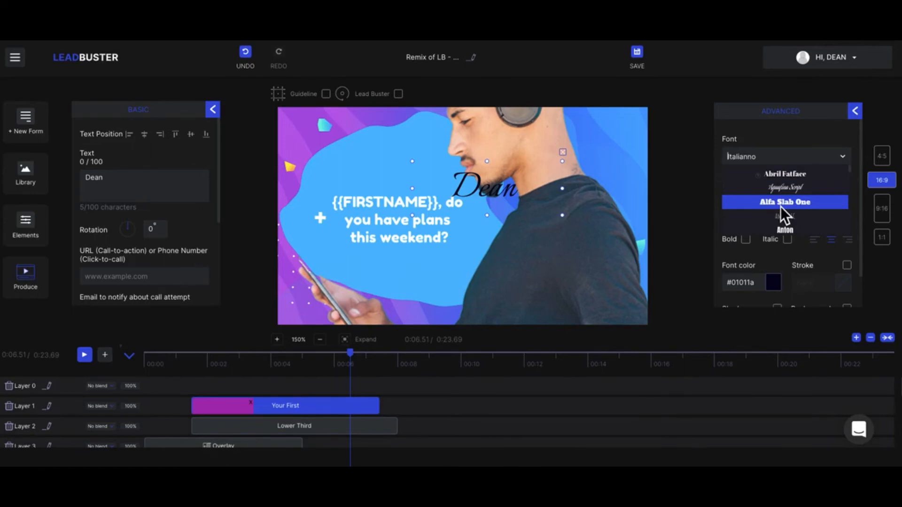
pyautogui.scroll(-2, 780, 207)
pyautogui.click(767, 122)
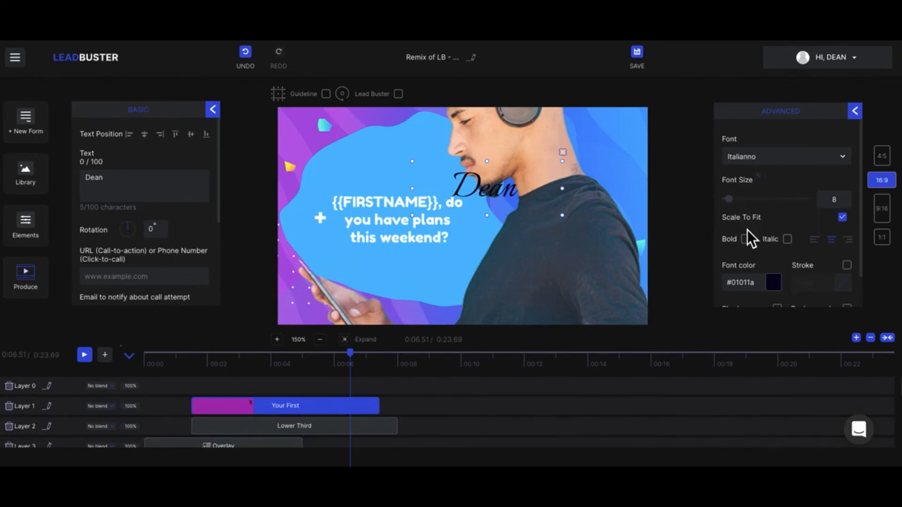
pyautogui.scroll(-2, 853, 271)
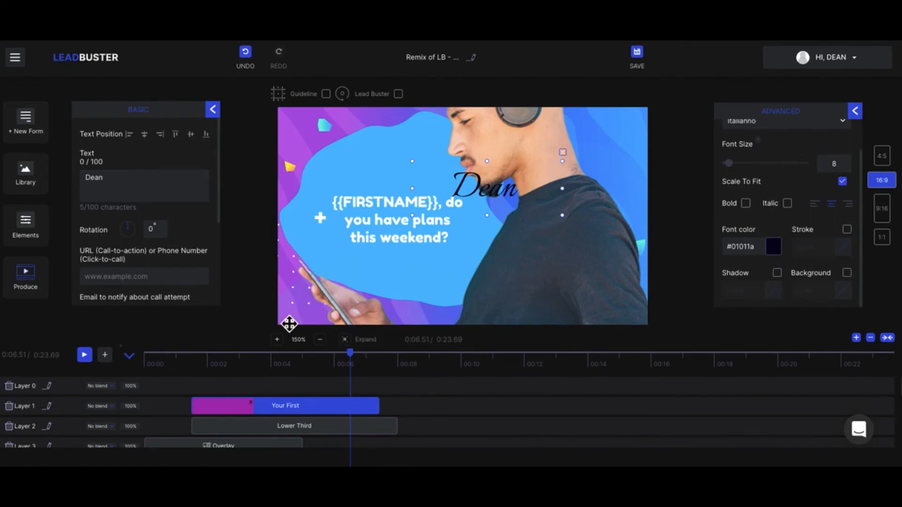
pyautogui.click(214, 110)
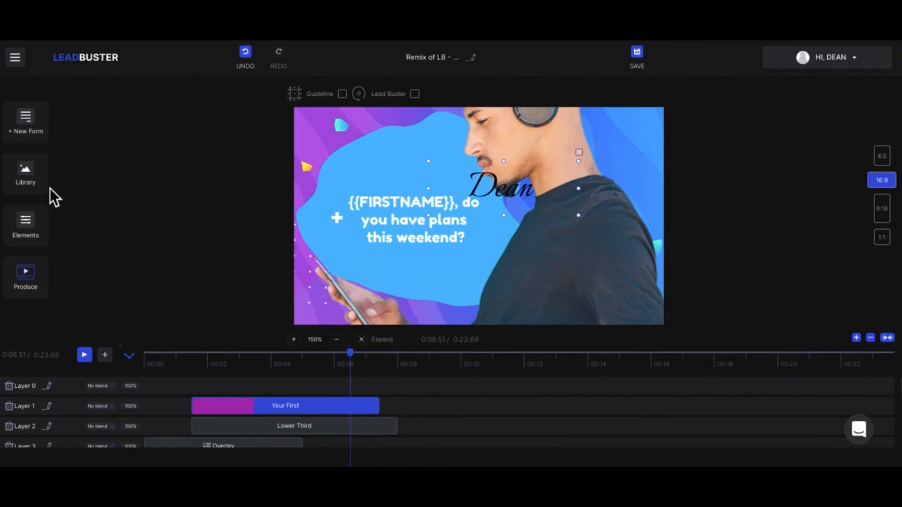
# Delete the Dean text from the Elements list so only the question text remains
pyautogui.click(33, 220)
pyautogui.scroll(-1, 171, 212)
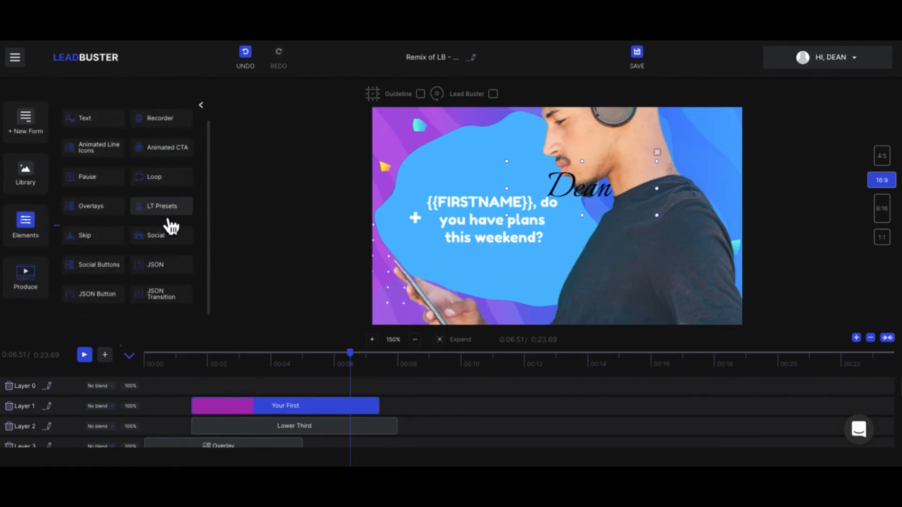
pyautogui.scroll(1, 171, 227)
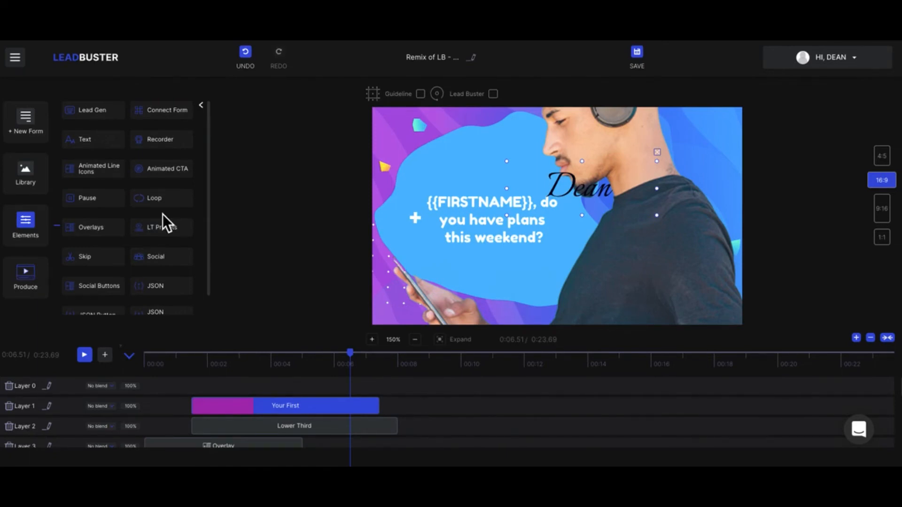
pyautogui.click(657, 152)
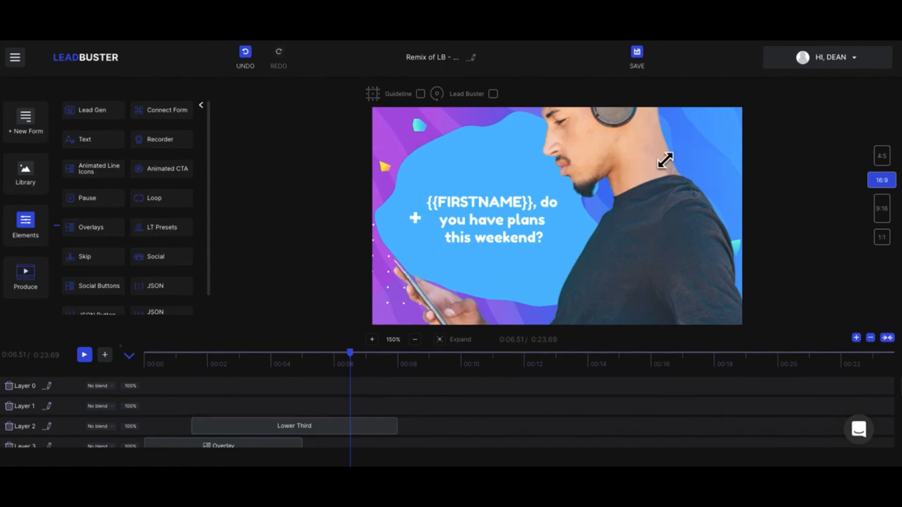
pyautogui.click(207, 109)
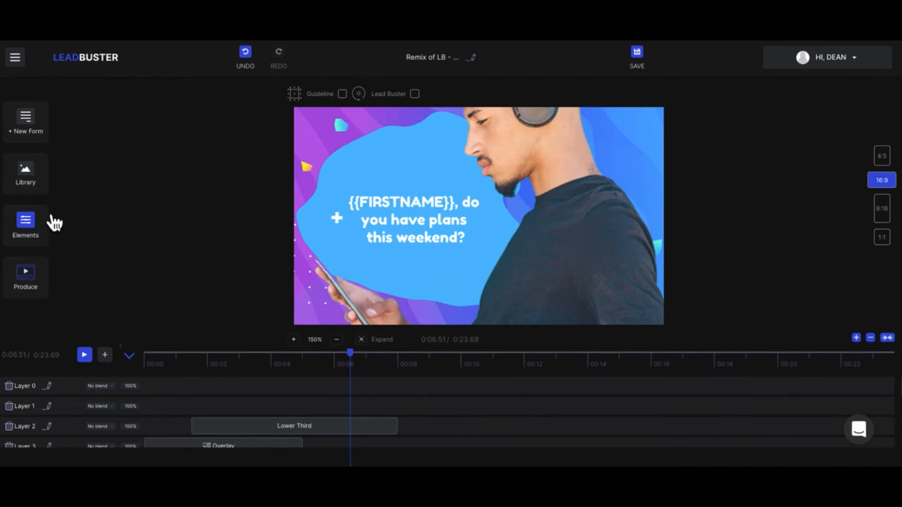
# Drag the man-with-headphones photo down and right, then reselect it to show its settings
pyautogui.click(537, 204)
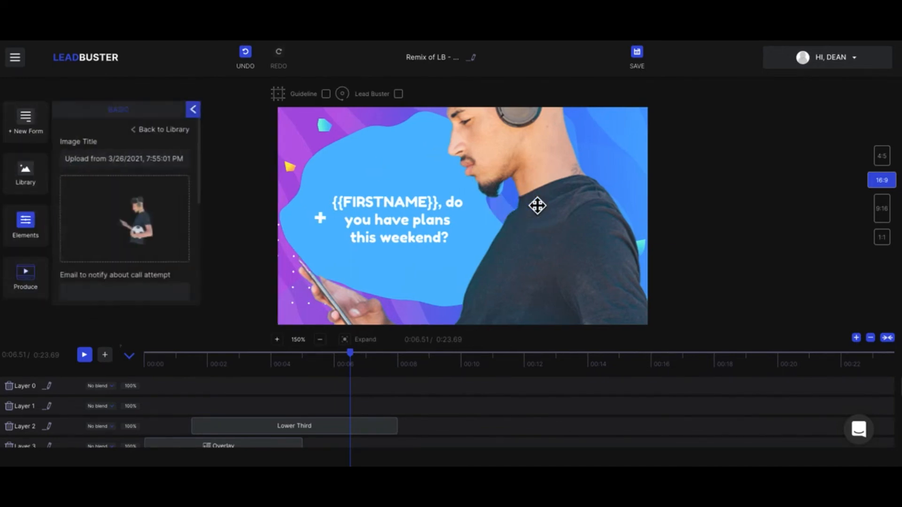
pyautogui.moveTo(537, 205); pyautogui.dragTo(568, 244)
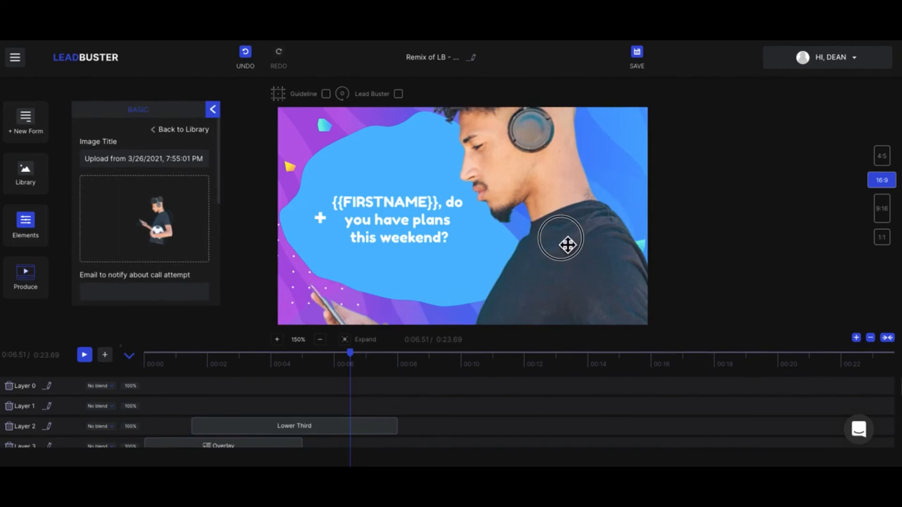
pyautogui.click(214, 110)
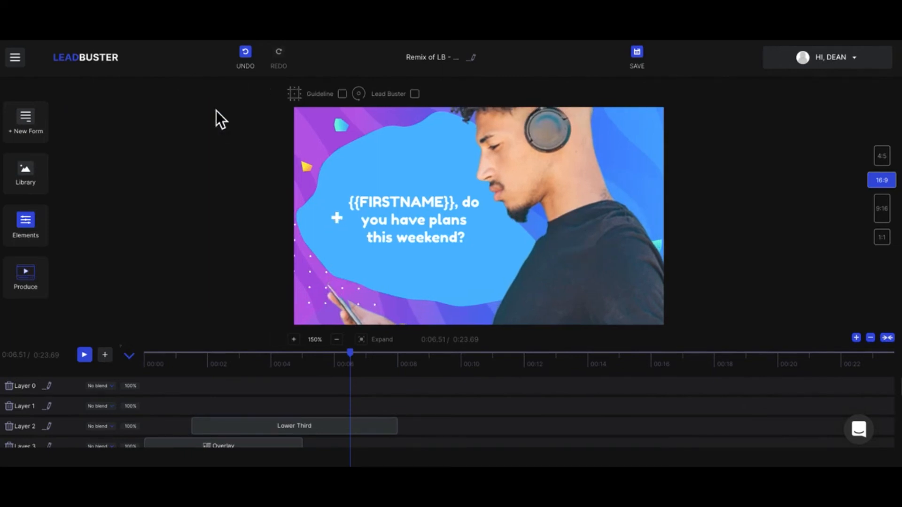
pyautogui.click(36, 238)
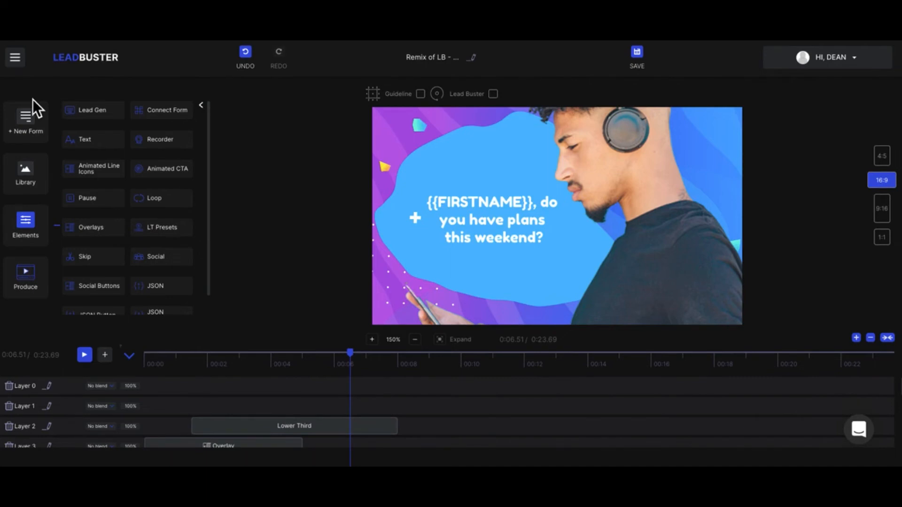
pyautogui.click(201, 105)
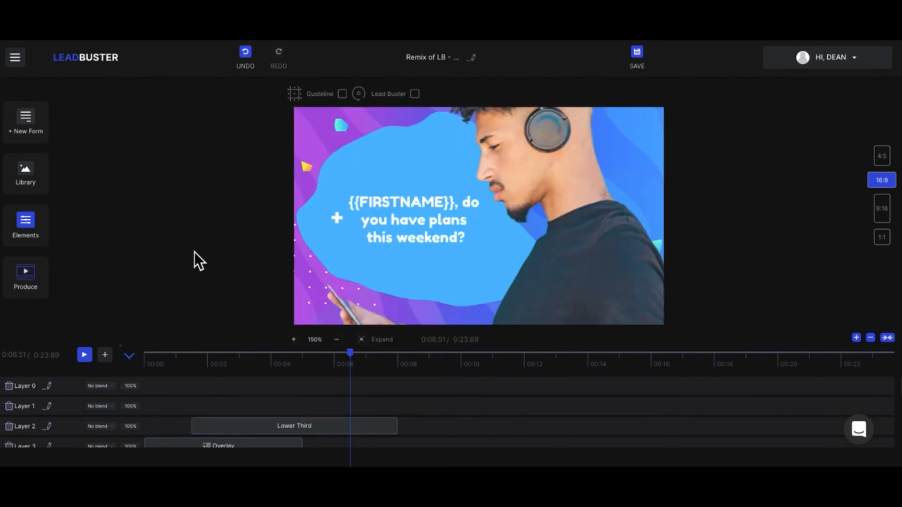
pyautogui.click(597, 205)
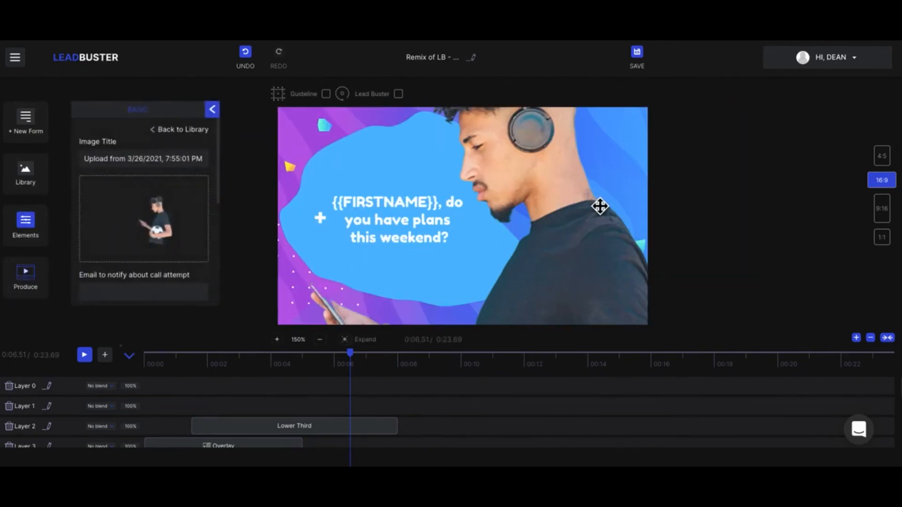
# Add a Custom lead form, review its email and name fields, then bring up Produce options
pyautogui.click(30, 124)
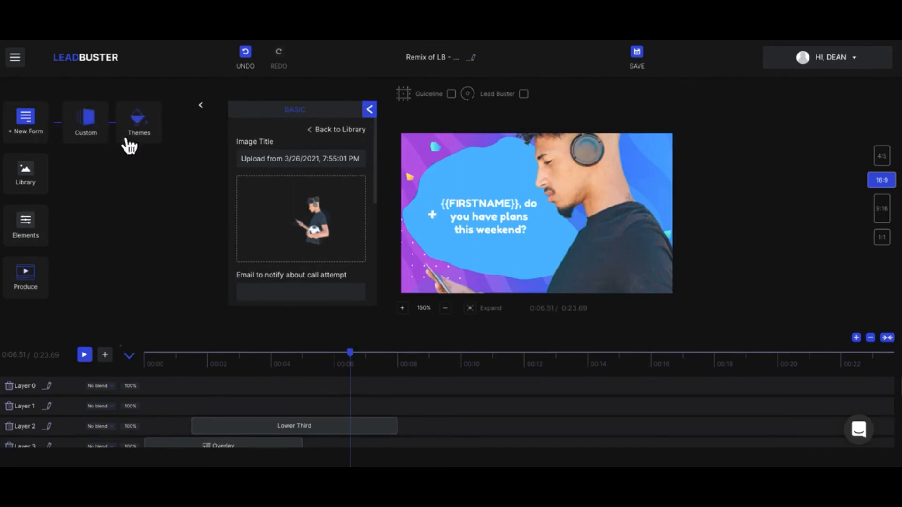
pyautogui.click(92, 124)
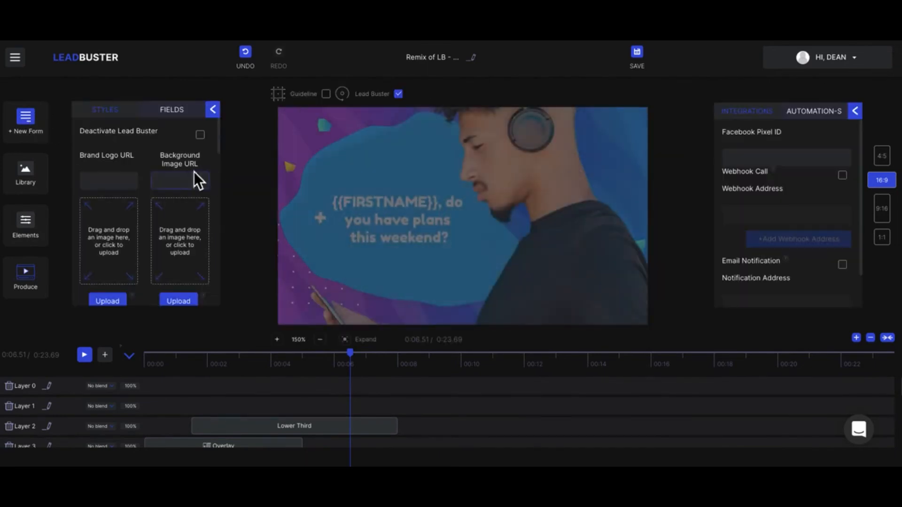
pyautogui.click(177, 118)
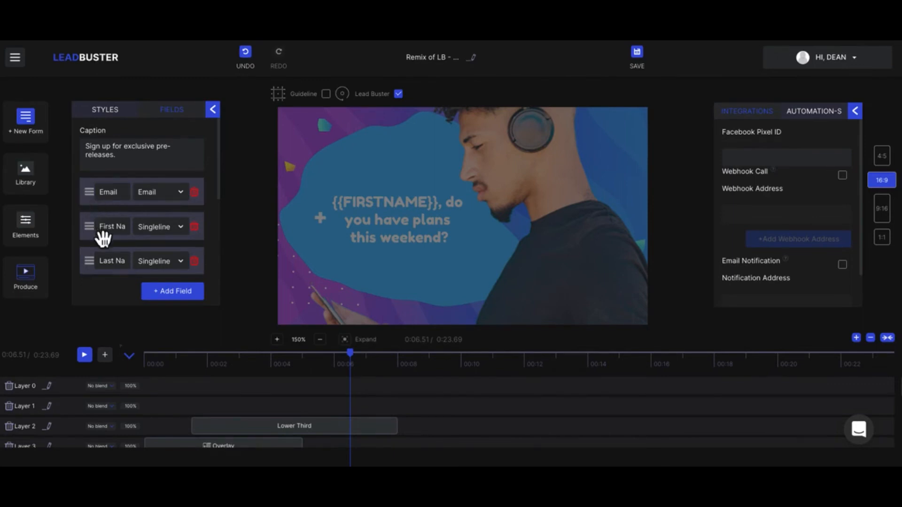
pyautogui.click(214, 111)
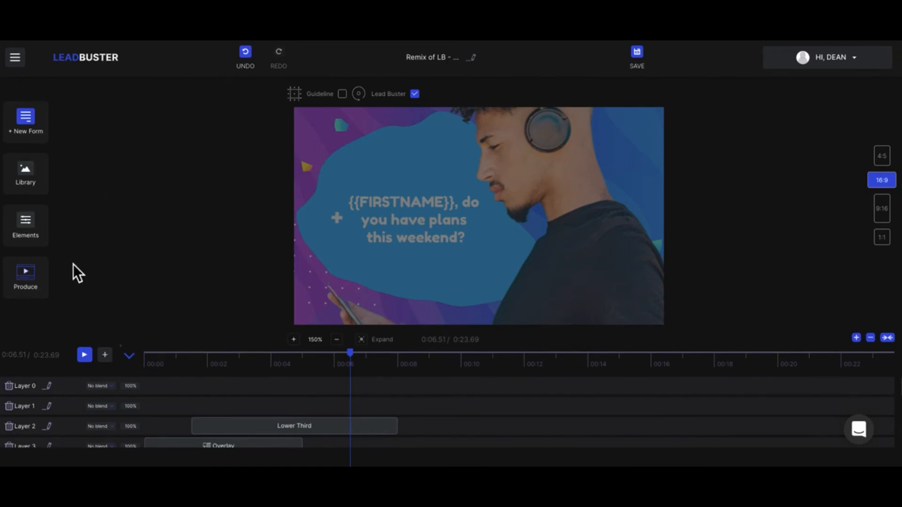
pyautogui.click(30, 284)
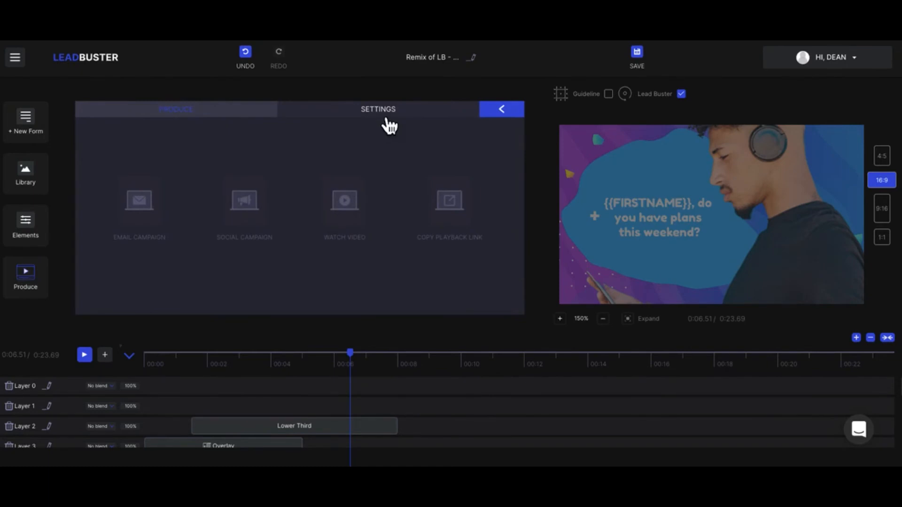
pyautogui.click(387, 120)
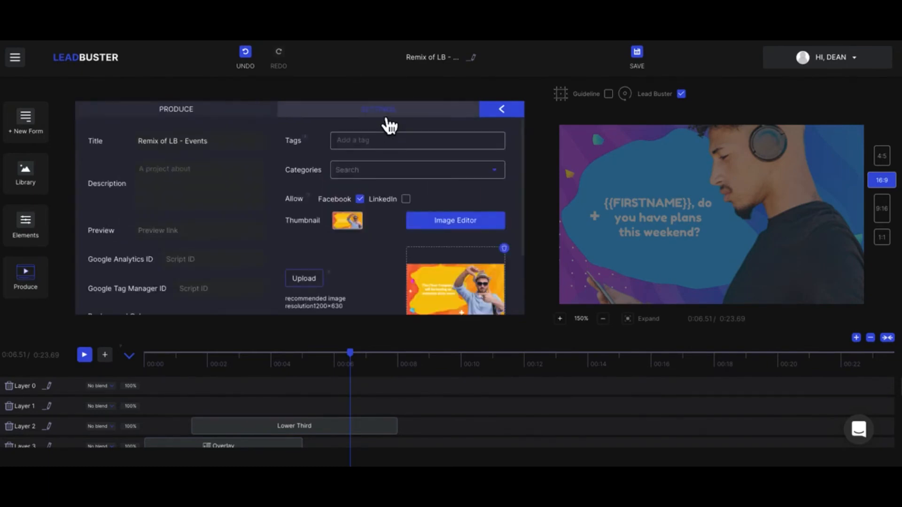
pyautogui.scroll(-1, 239, 213)
pyautogui.scroll(1, 146, 170)
pyautogui.scroll(-1, 201, 186)
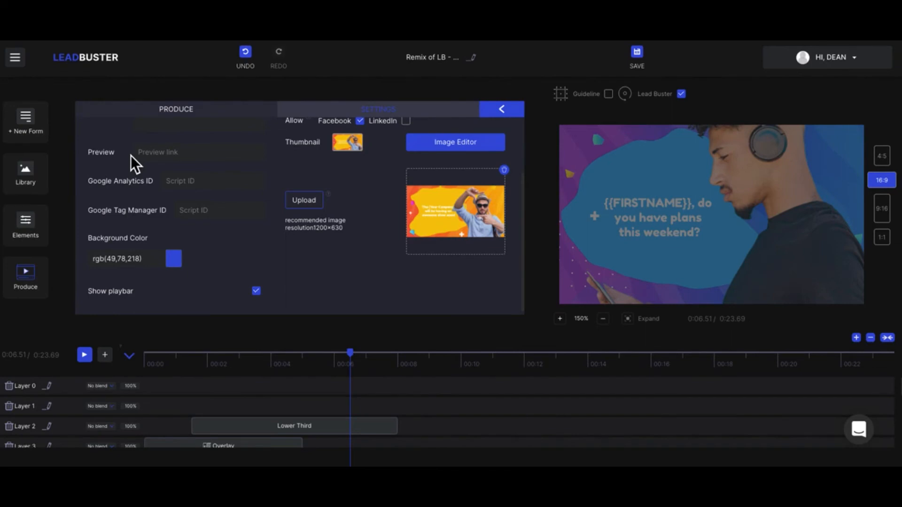
pyautogui.click(181, 184)
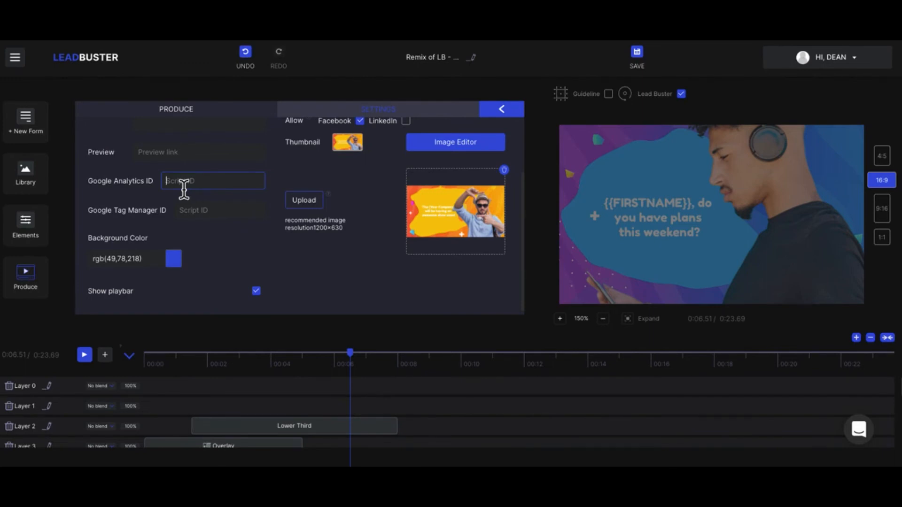
pyautogui.click(179, 126)
pyautogui.press('Tab')
pyautogui.click(189, 214)
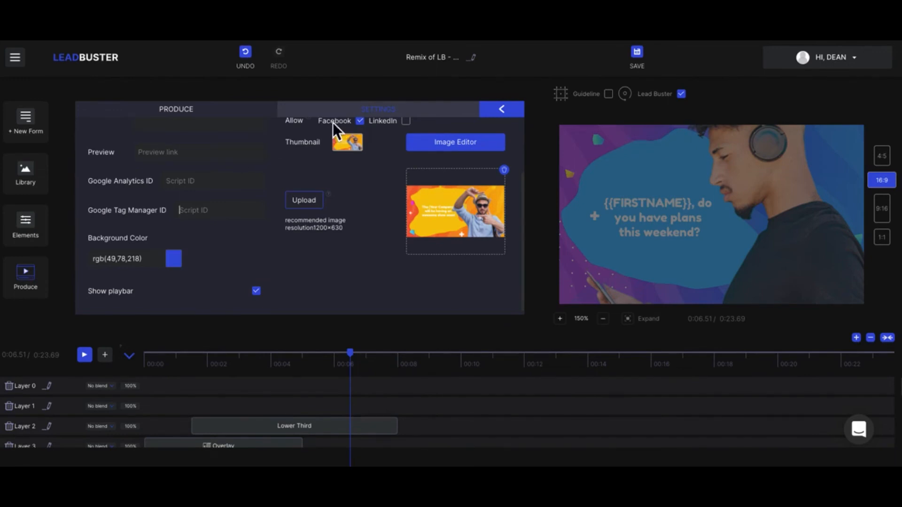
pyautogui.click(235, 113)
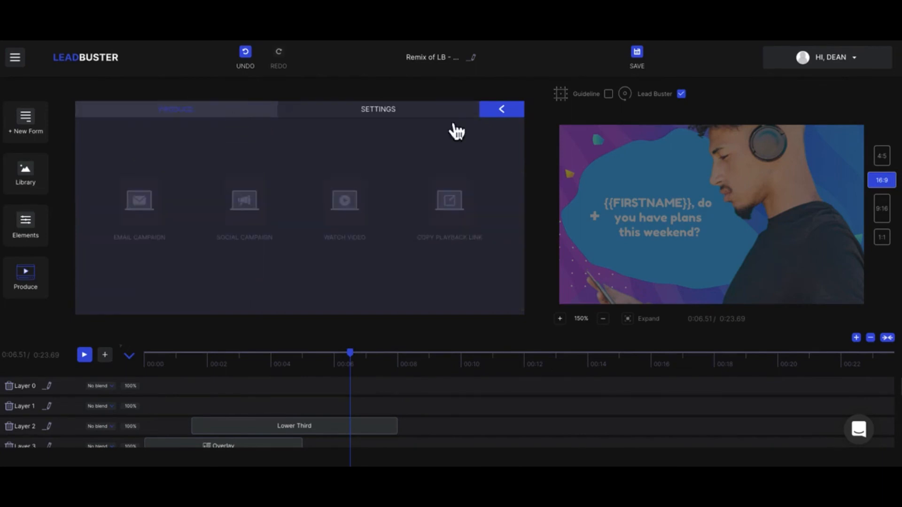
pyautogui.click(499, 114)
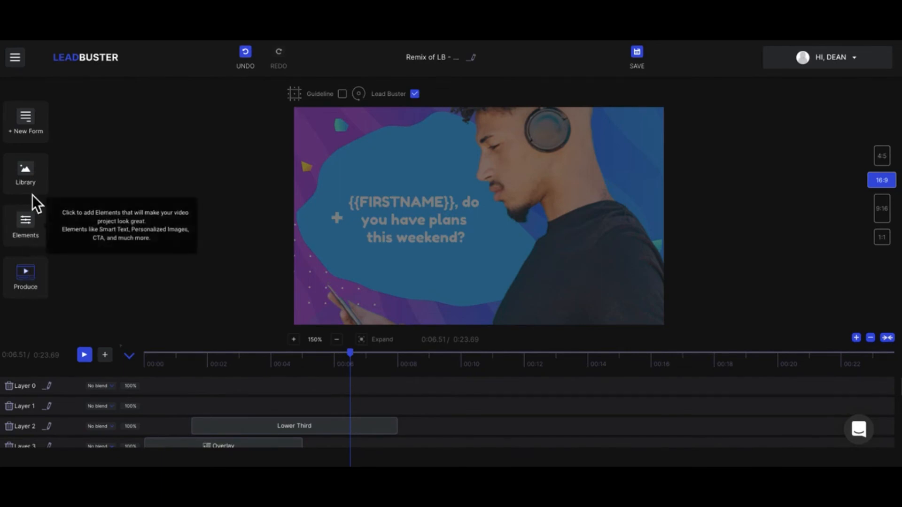
# Start a Custom lead form and switch to its field and integration settings
pyautogui.click(37, 138)
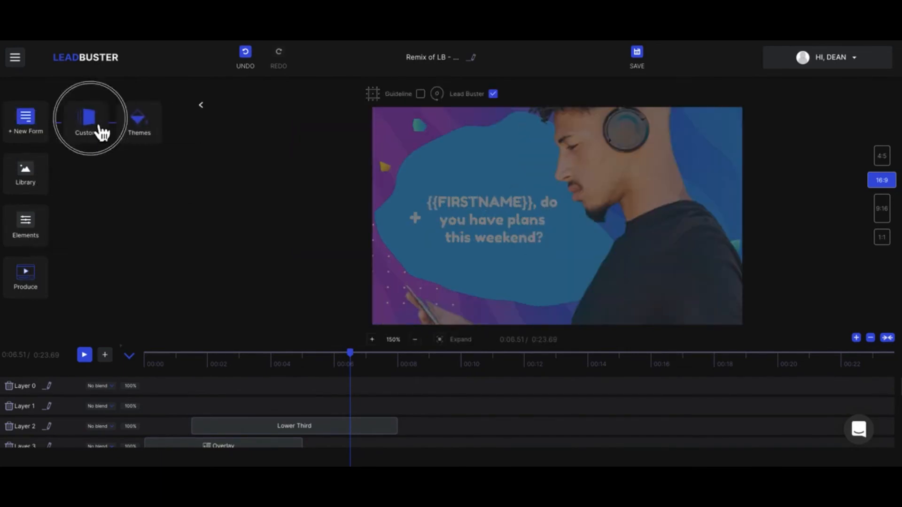
pyautogui.click(94, 123)
pyautogui.scroll(-5, 201, 256)
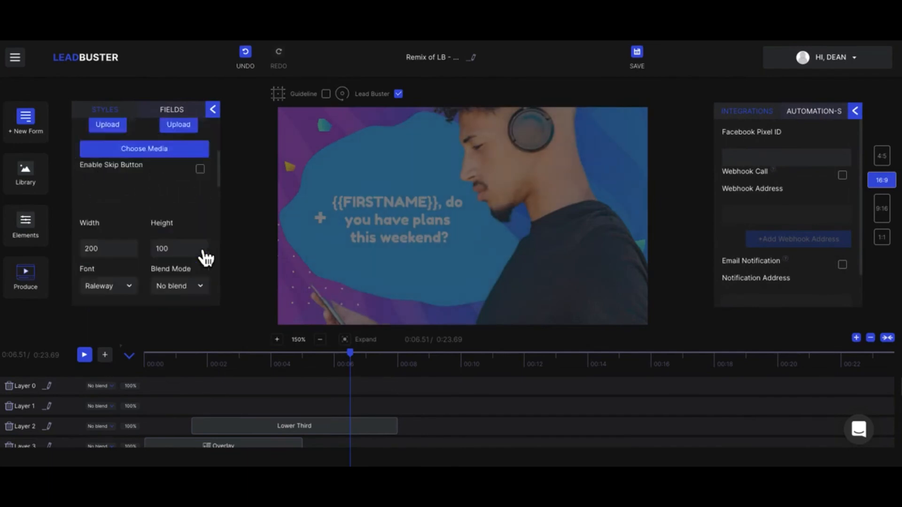
pyautogui.click(183, 122)
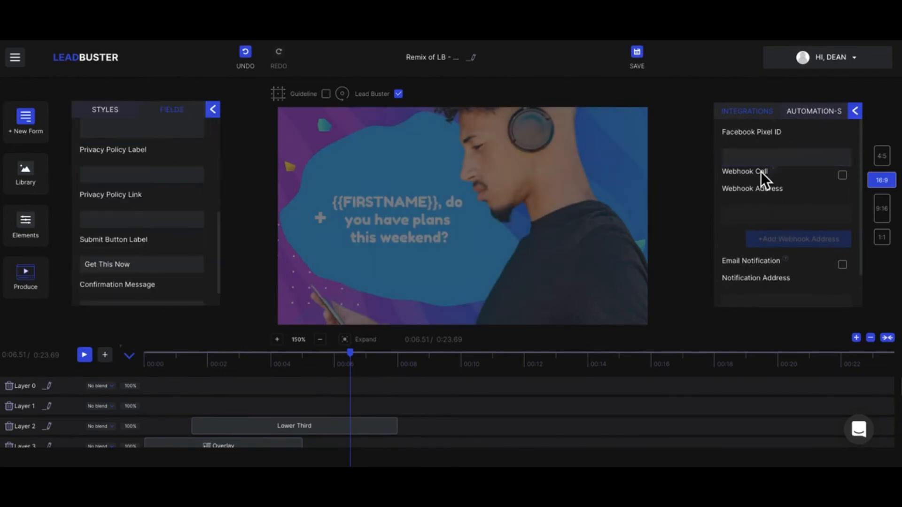
pyautogui.click(747, 156)
# Enable Webhook Call and add two more empty webhook address fields, three in total
pyautogui.click(842, 175)
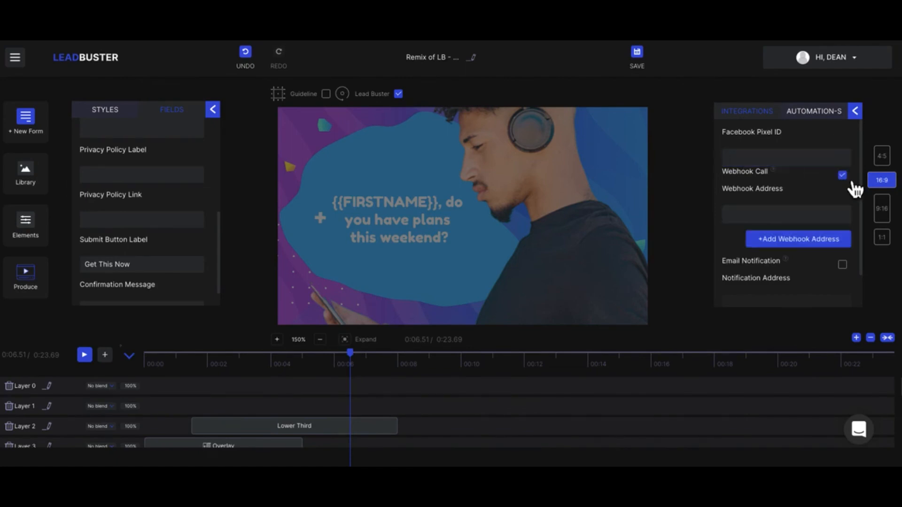
pyautogui.click(804, 240)
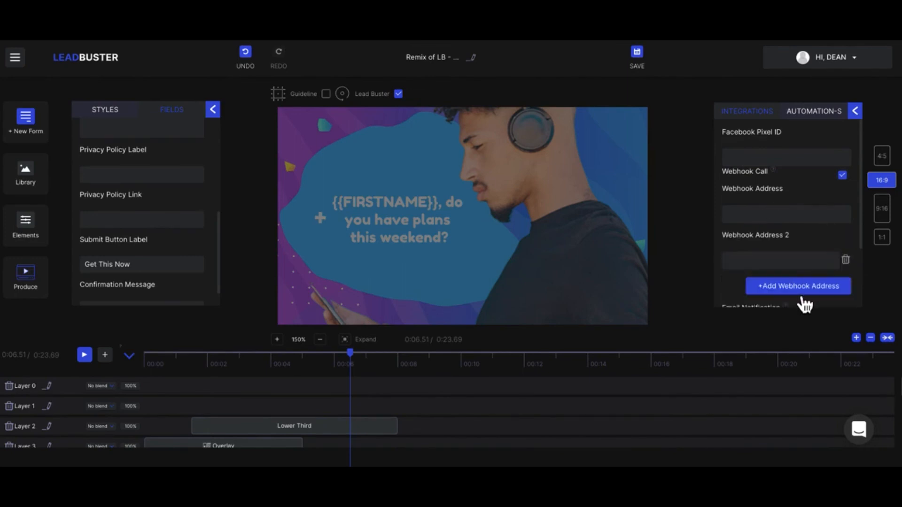
pyautogui.click(802, 292)
pyautogui.scroll(-3, 785, 240)
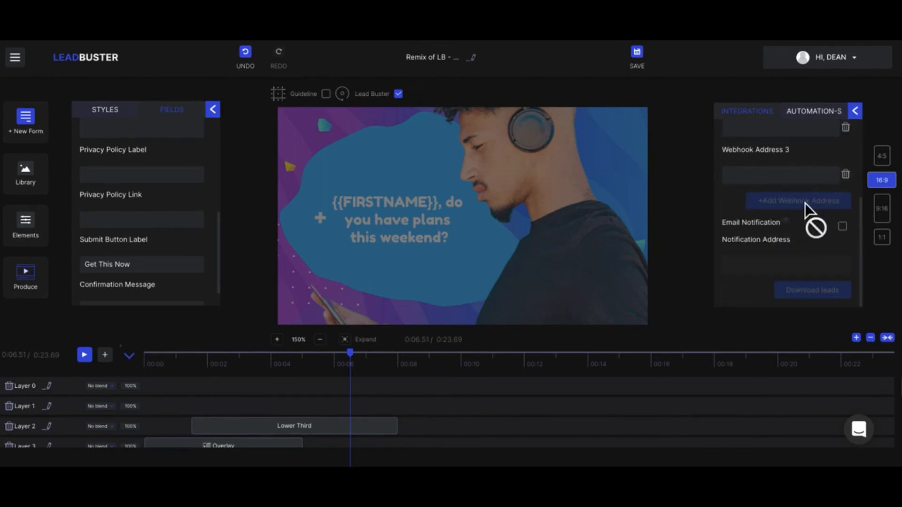
pyautogui.scroll(3, 810, 205)
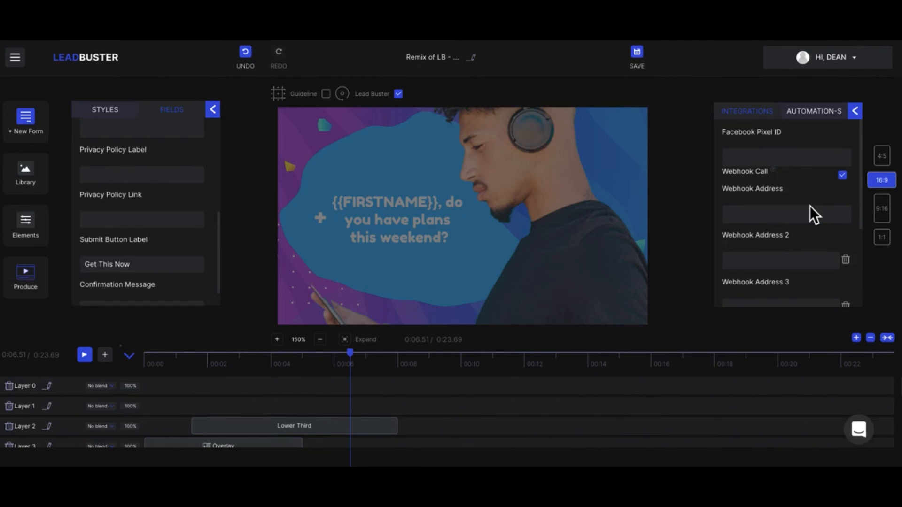
# Turn on Email Notification and fill in the account's e-mail as the notification address
pyautogui.click(747, 213)
pyautogui.scroll(-1, 747, 214)
pyautogui.click(675, 247)
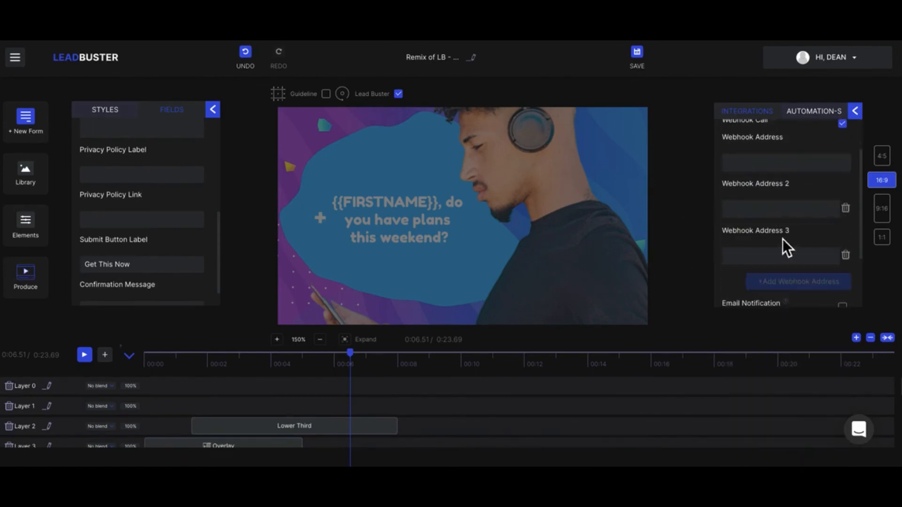
pyautogui.scroll(-2, 784, 239)
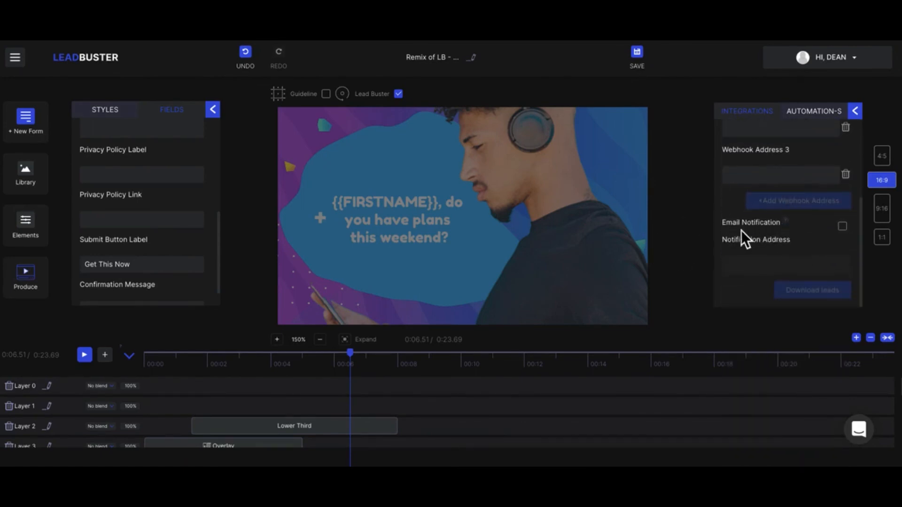
pyautogui.click(842, 227)
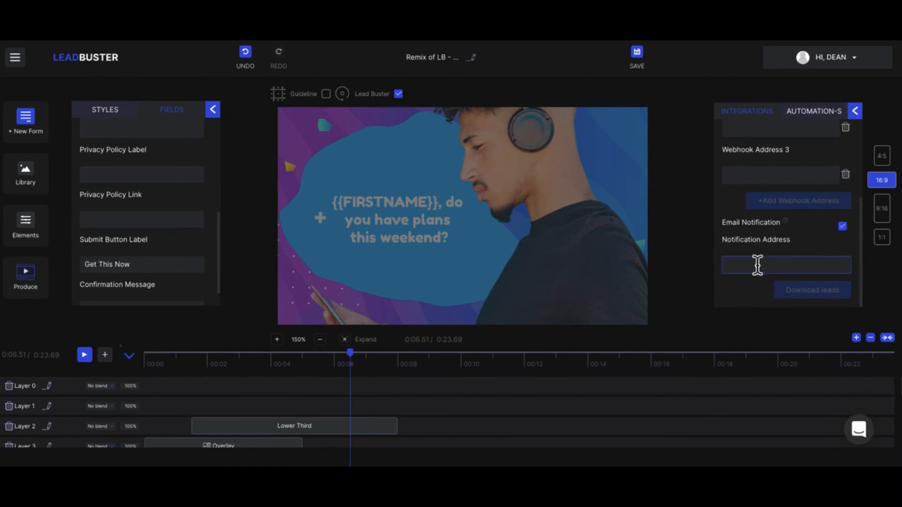
pyautogui.click(757, 265)
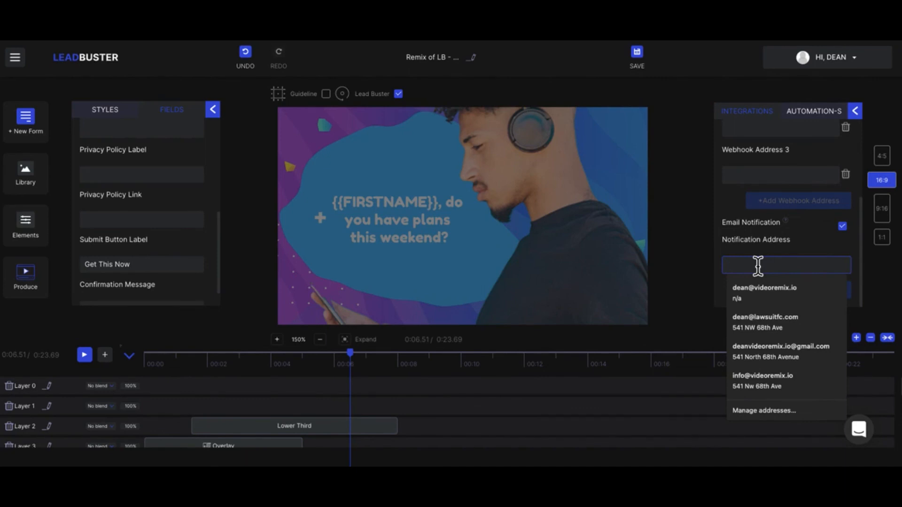
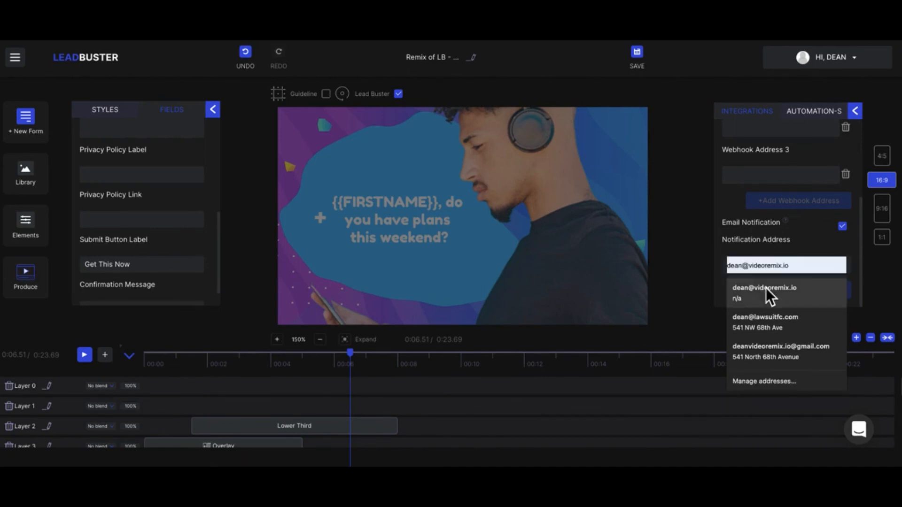
pyautogui.click(766, 289)
pyautogui.write(', d')
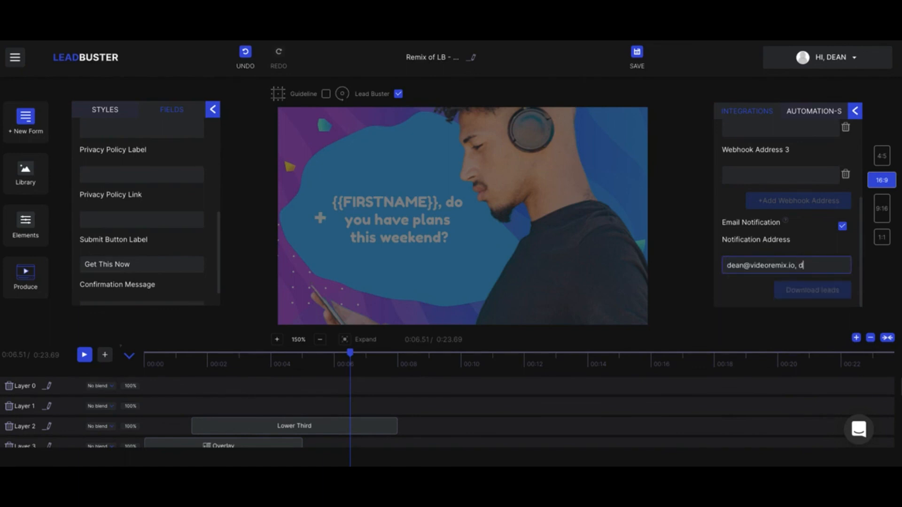
pyautogui.press('BackSpace')
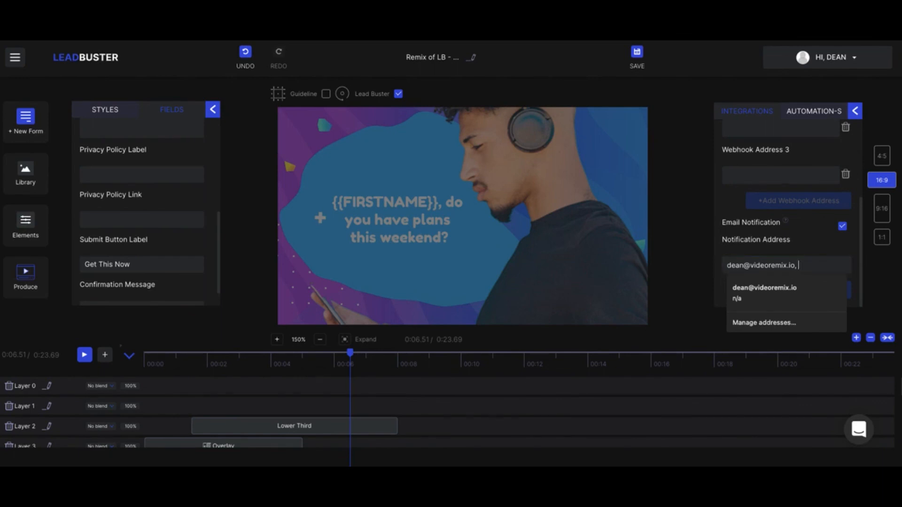
# Preview the 9:16, 4:5 and 16:9 formats, then set the video to square 1:1
pyautogui.click(884, 214)
pyautogui.click(884, 157)
pyautogui.click(889, 184)
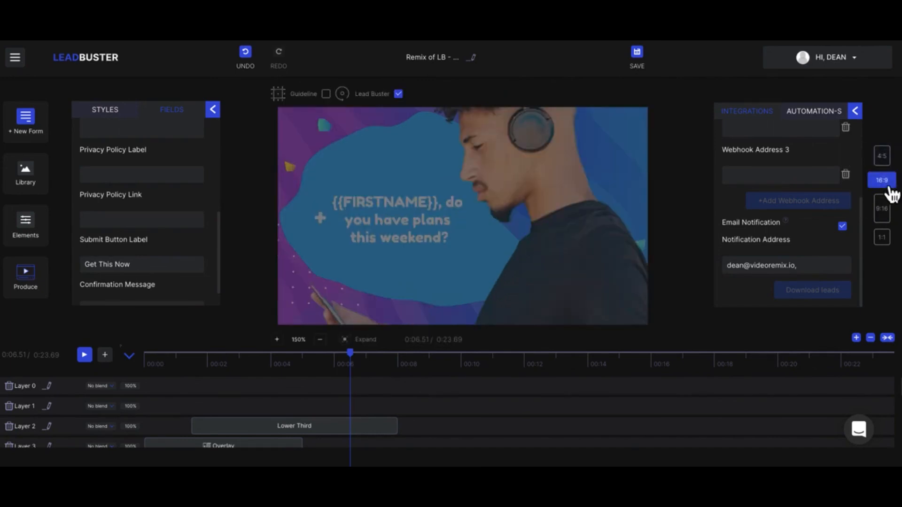
pyautogui.click(889, 217)
pyautogui.click(882, 238)
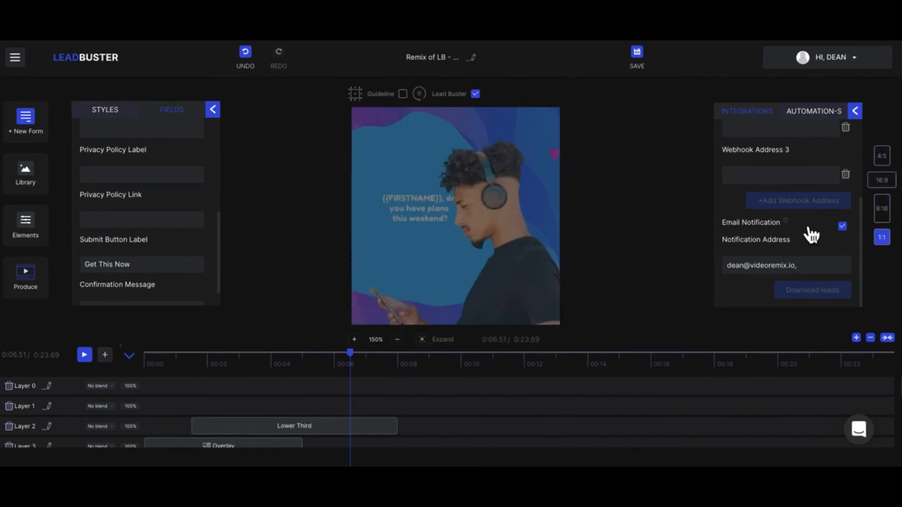
# Remove the trailing comma from the notification address
pyautogui.click(808, 270)
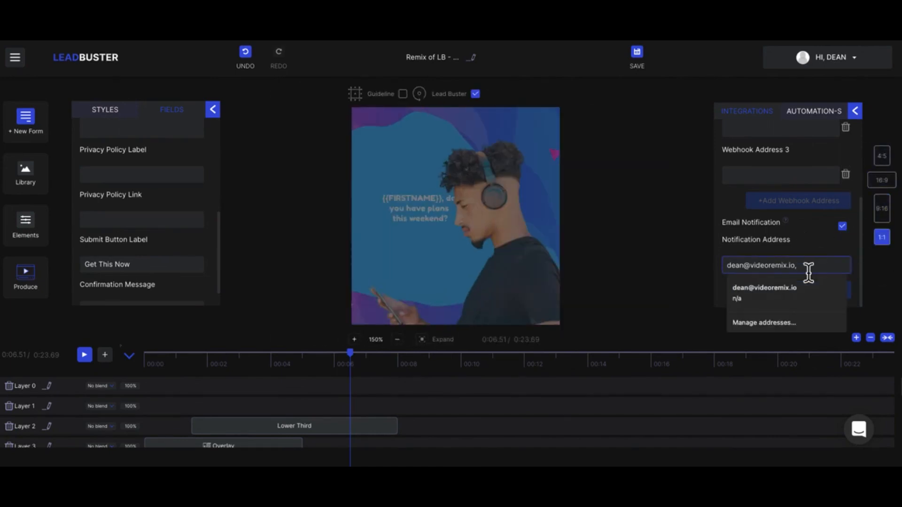
pyautogui.press('BackSpace')
pyautogui.click(699, 216)
pyautogui.click(699, 216)
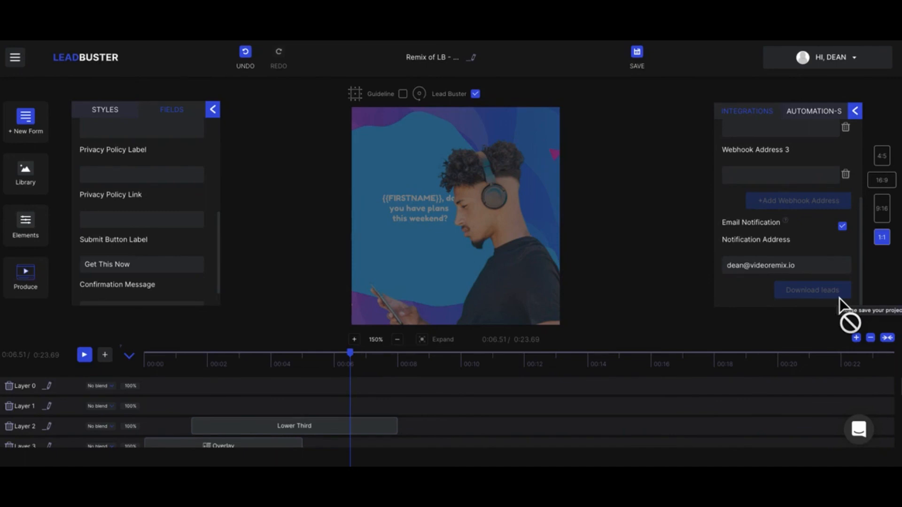
# Reopen the first lead form option and view its field list from the top
pyautogui.click(37, 131)
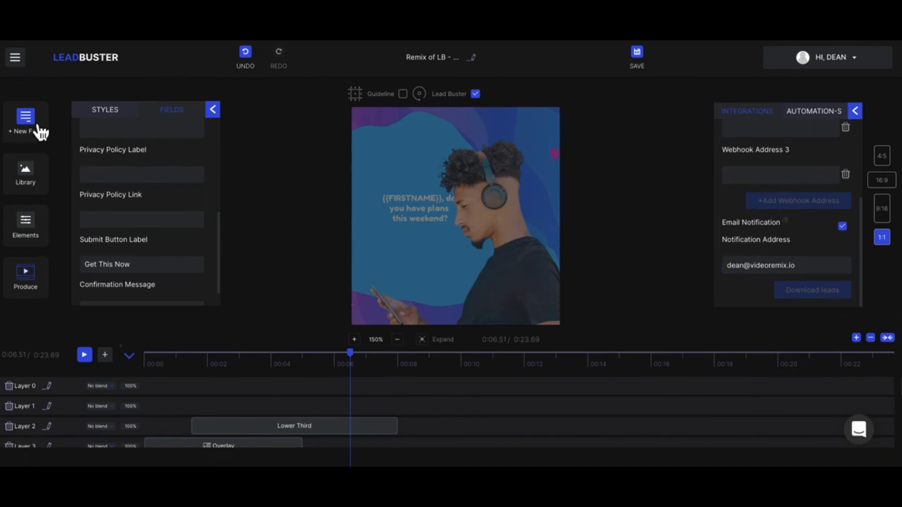
pyautogui.click(92, 127)
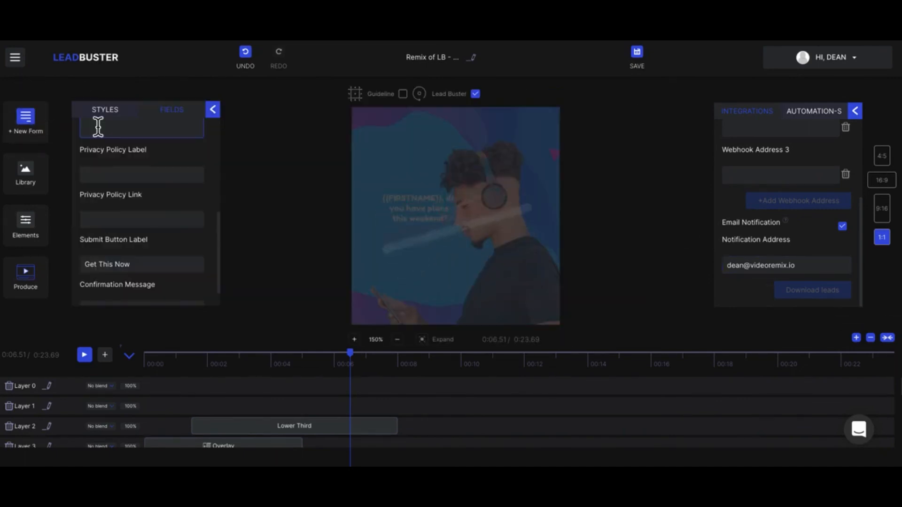
pyautogui.click(140, 225)
pyautogui.scroll(5, 140, 229)
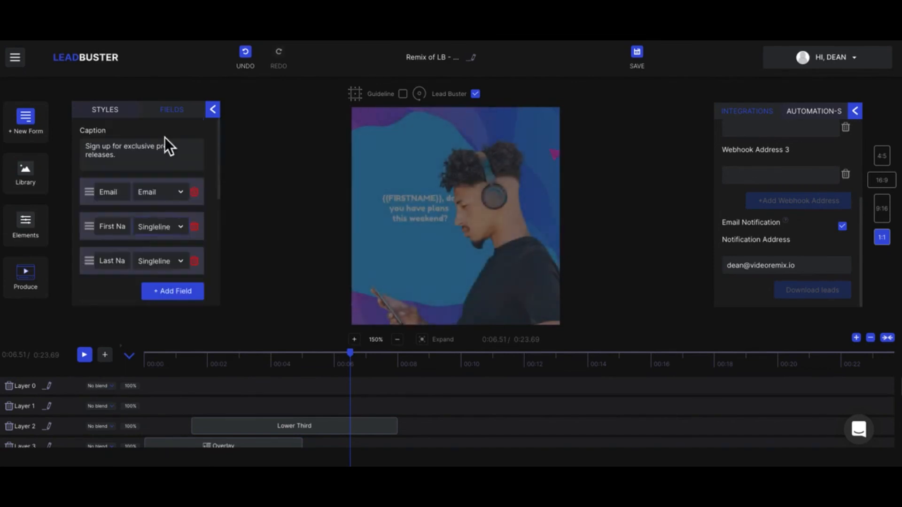
pyautogui.click(179, 114)
# Show the form's Styles settings and scroll through the Brand Logo and background image options
pyautogui.click(115, 115)
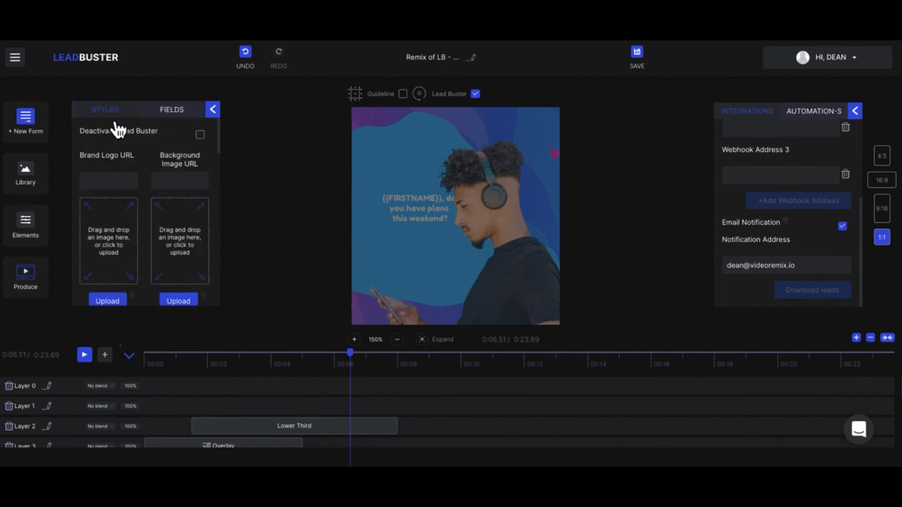
pyautogui.click(30, 176)
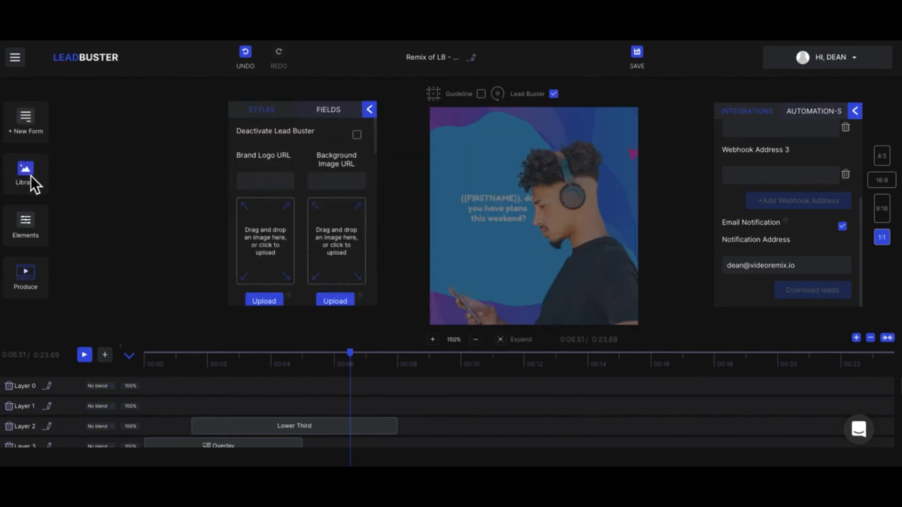
pyautogui.click(286, 183)
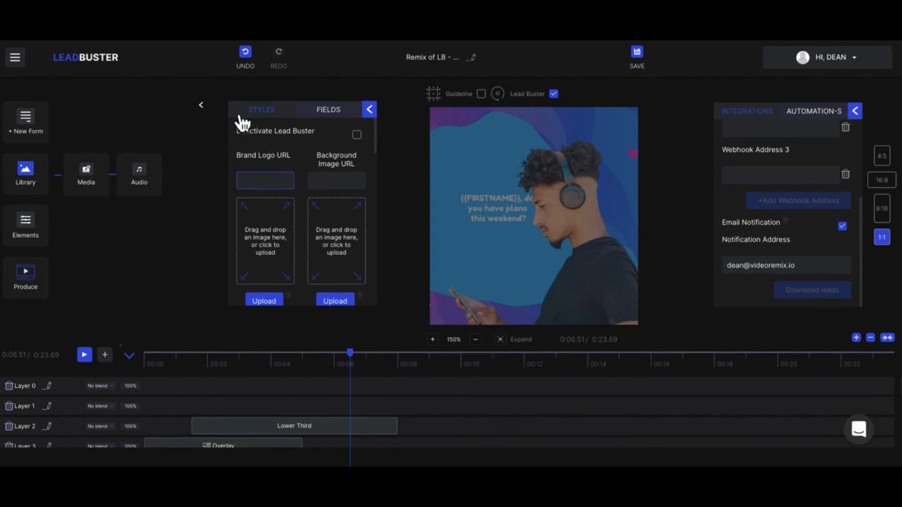
pyautogui.click(210, 116)
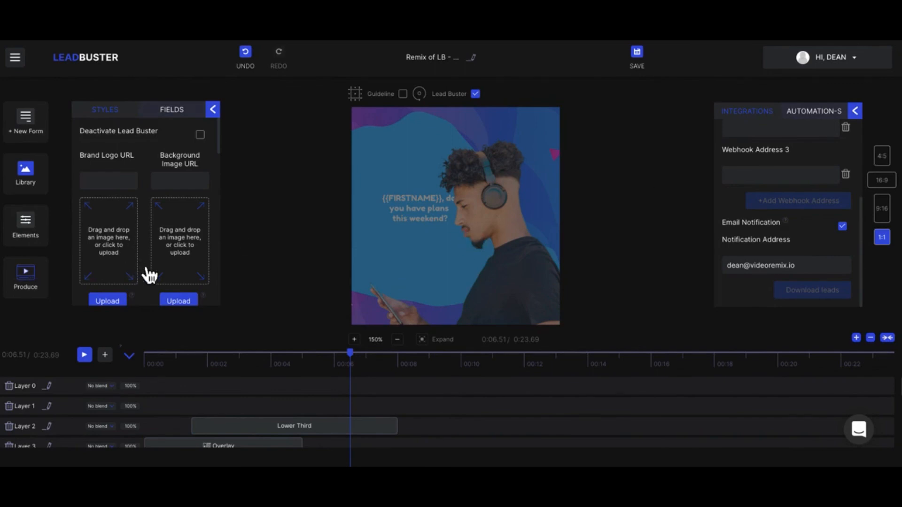
pyautogui.scroll(-5, 149, 270)
pyautogui.scroll(-8, 149, 275)
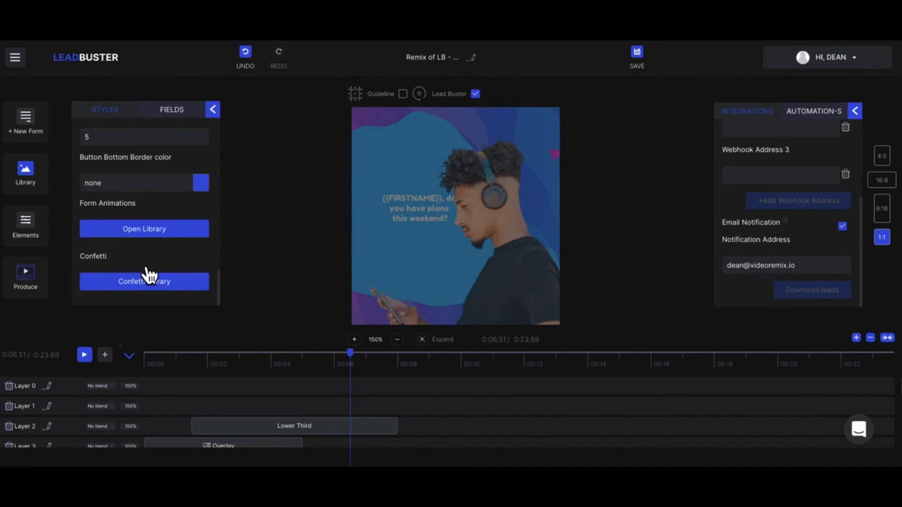
pyautogui.scroll(13, 141, 263)
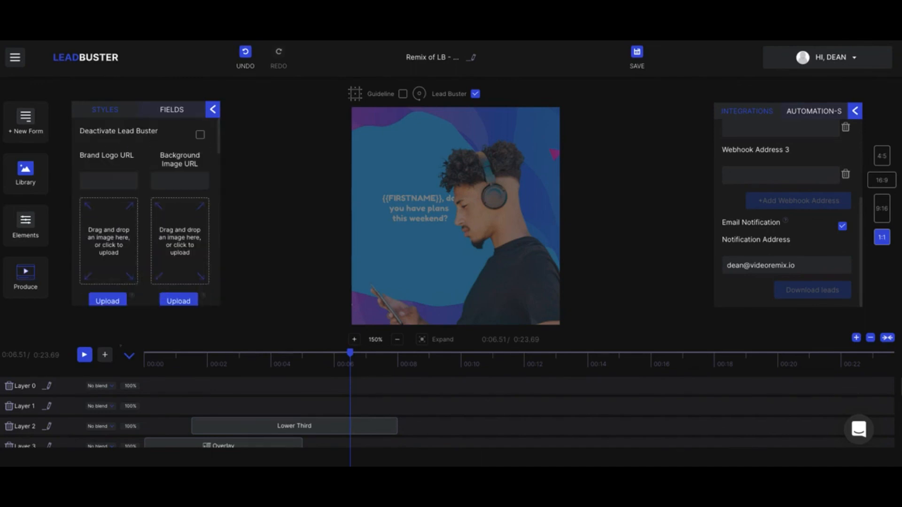